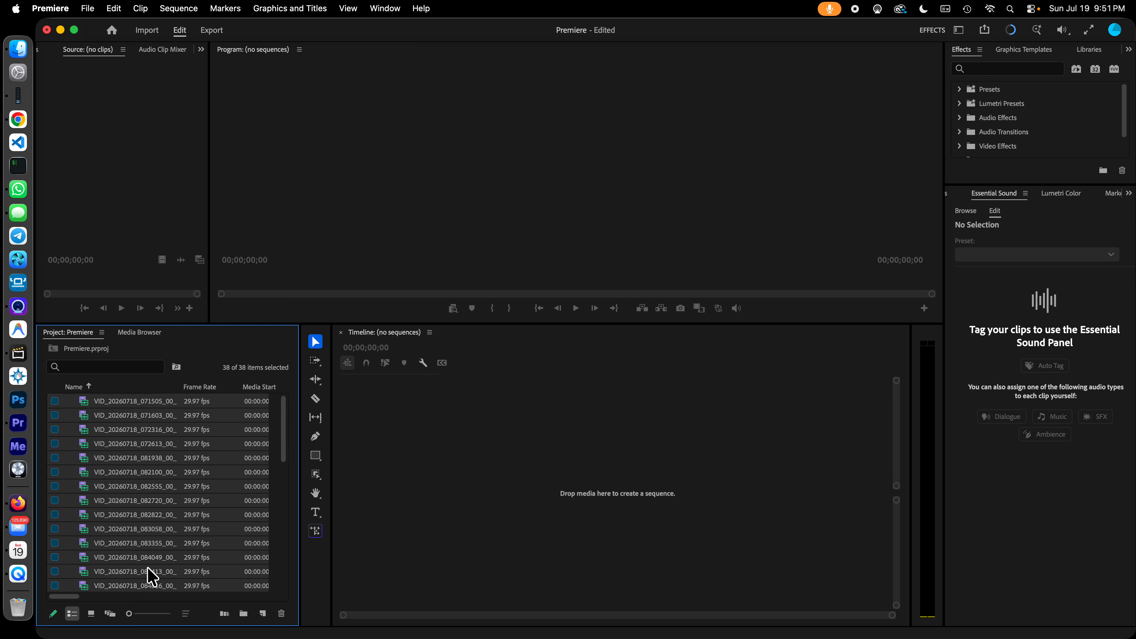
- Create a new sequence from all the selected video clips and rename it Long
{"action": "right_click", "coordinate": [147, 411]}
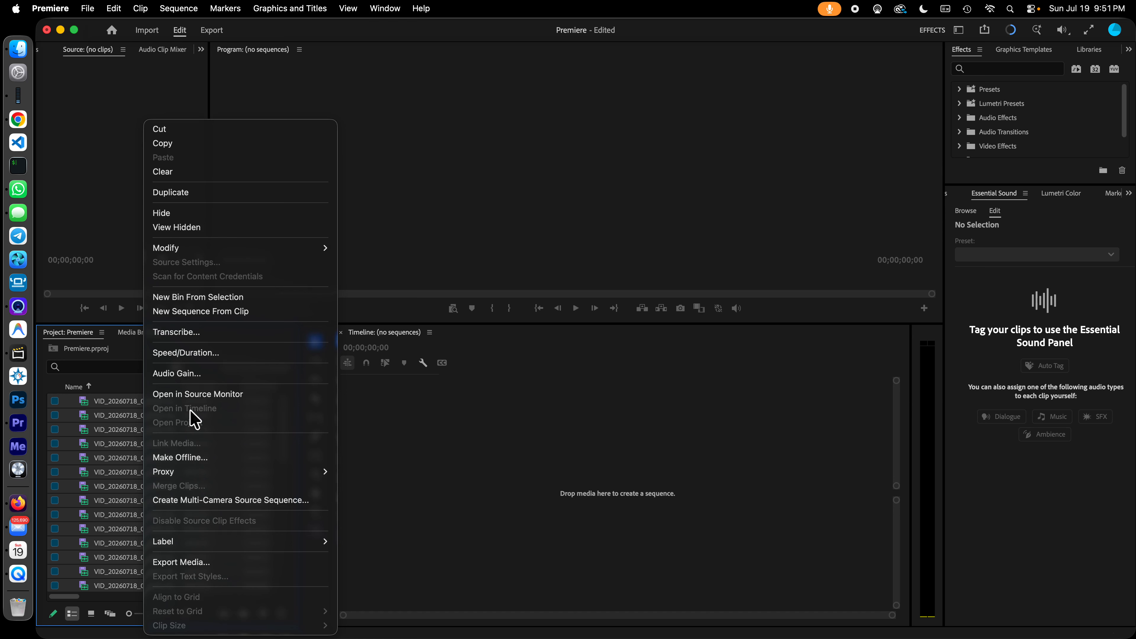
{"action": "left_click", "coordinate": [275, 314]}
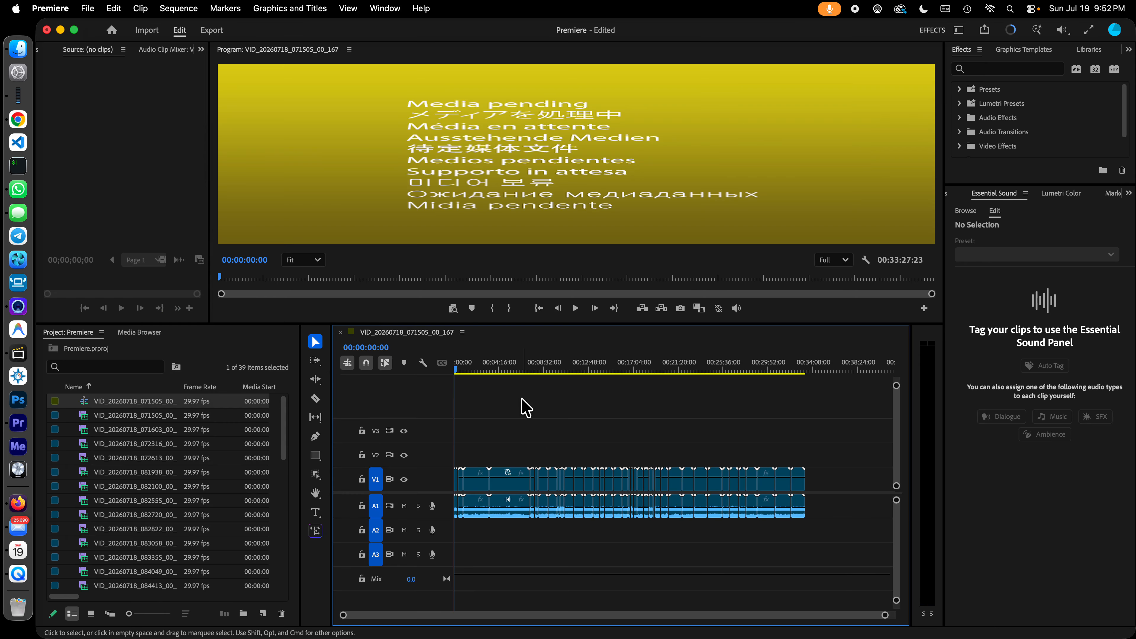
{"action": "left_click", "coordinate": [134, 401]}
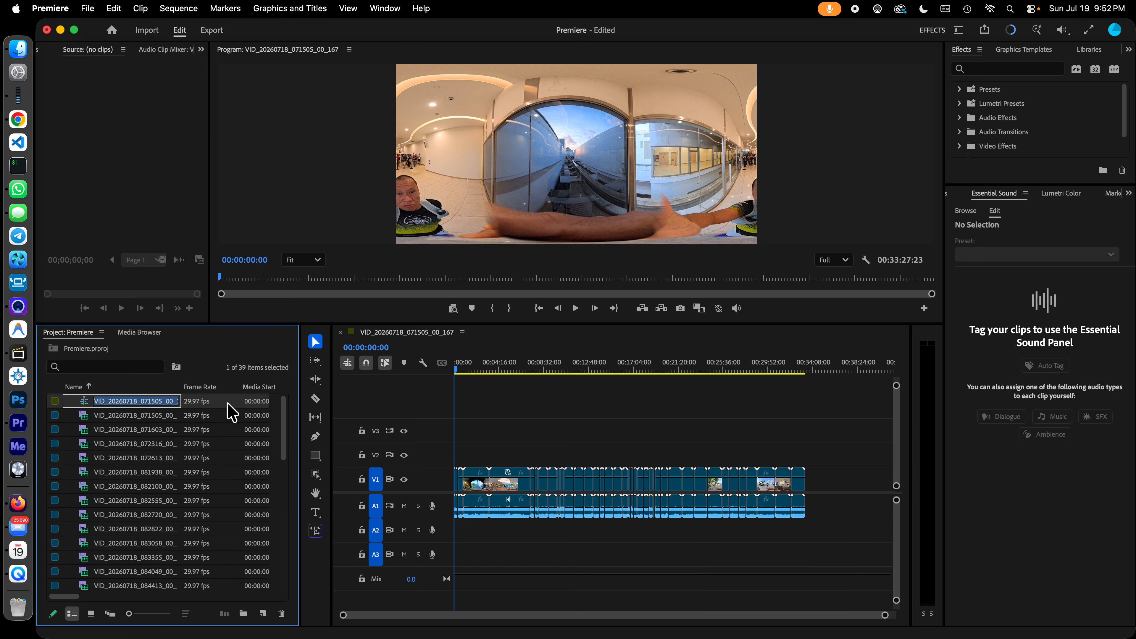
{"action": "key", "text": "Return"}
{"action": "type", "text": "Long"}
{"action": "key", "text": "Tab"}
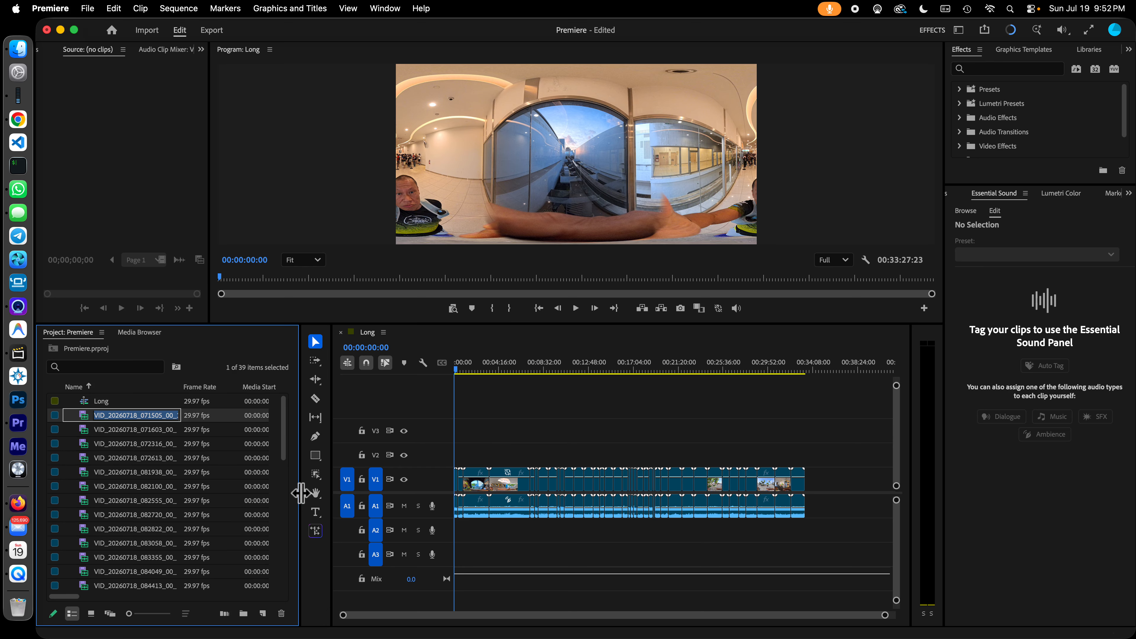
- Widen the timeline at the expense of the project area and increase the heights of tracks V1 and A1
{"action": "left_click_drag", "start_coordinate": [299, 490], "coordinate": [308, 514]}
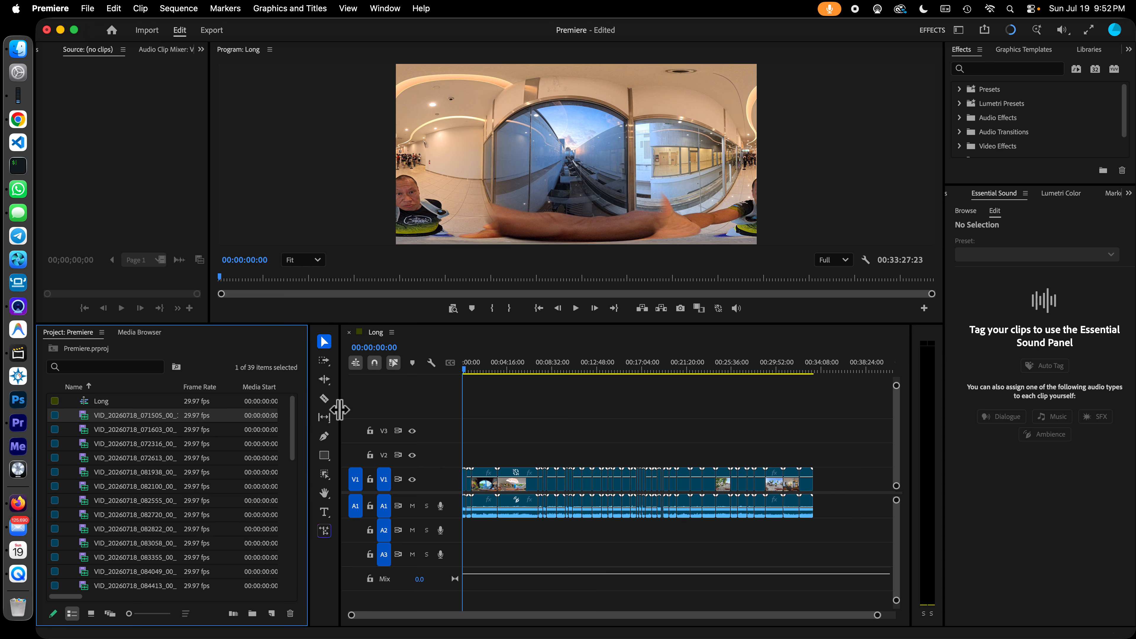
{"action": "left_click_drag", "start_coordinate": [340, 409], "coordinate": [226, 423]}
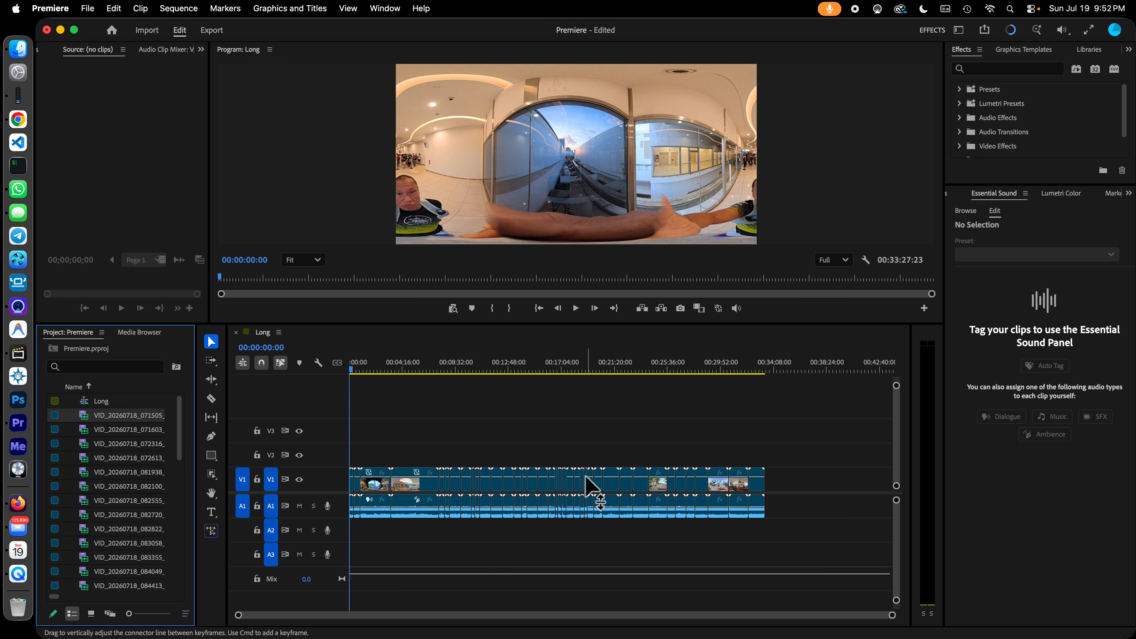
{"action": "double_click", "coordinate": [334, 477]}
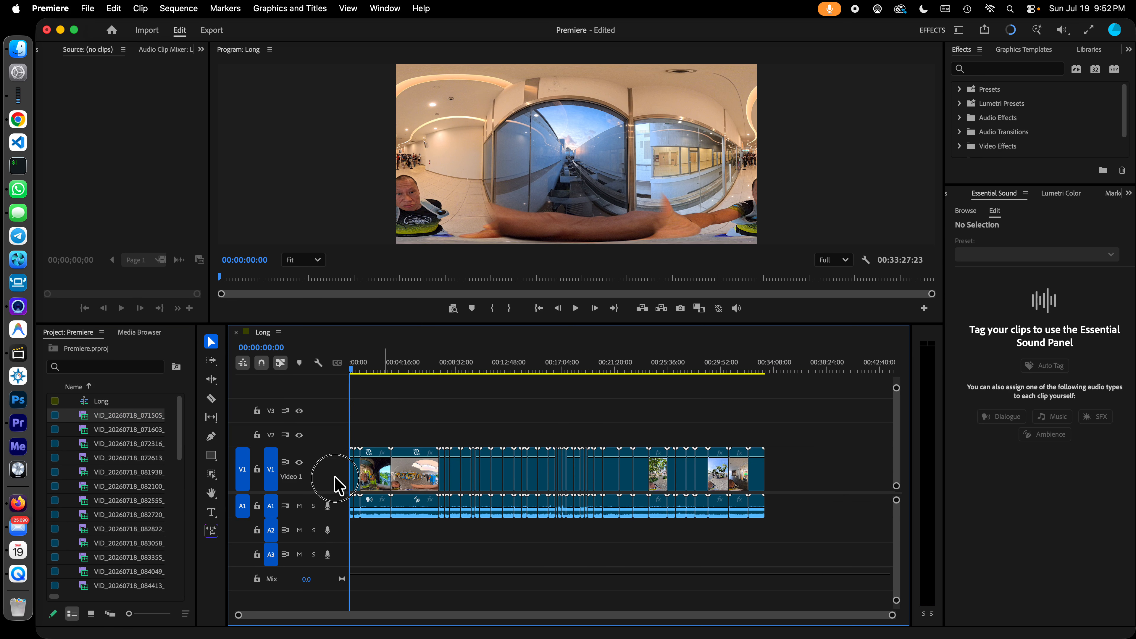
{"action": "double_click", "coordinate": [340, 508]}
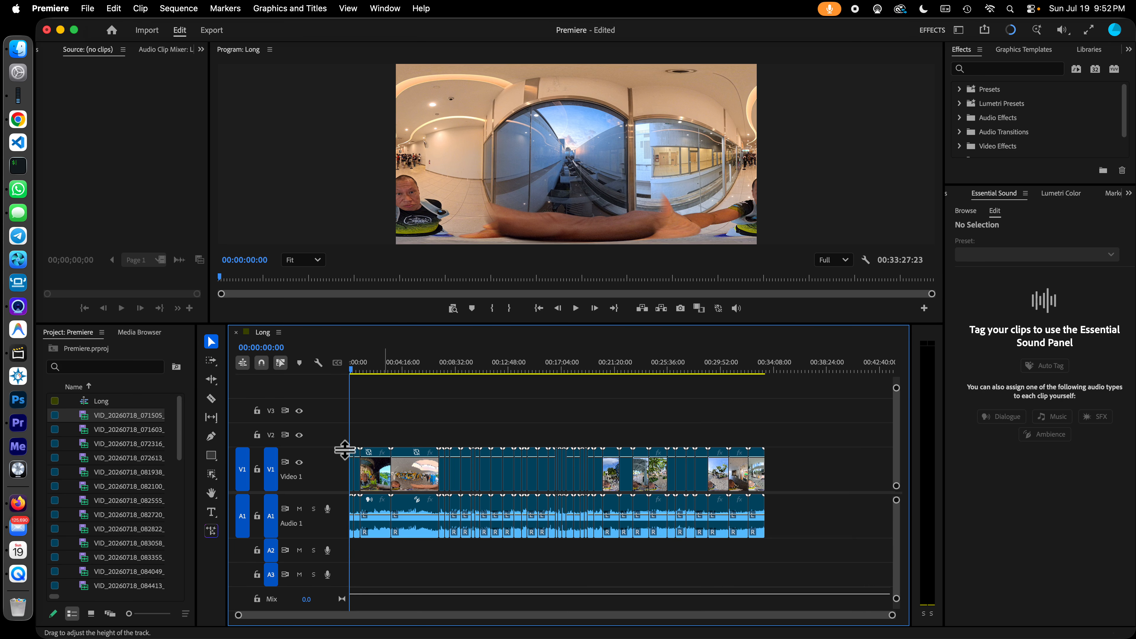
{"action": "left_click_drag", "start_coordinate": [345, 447], "coordinate": [346, 405]}
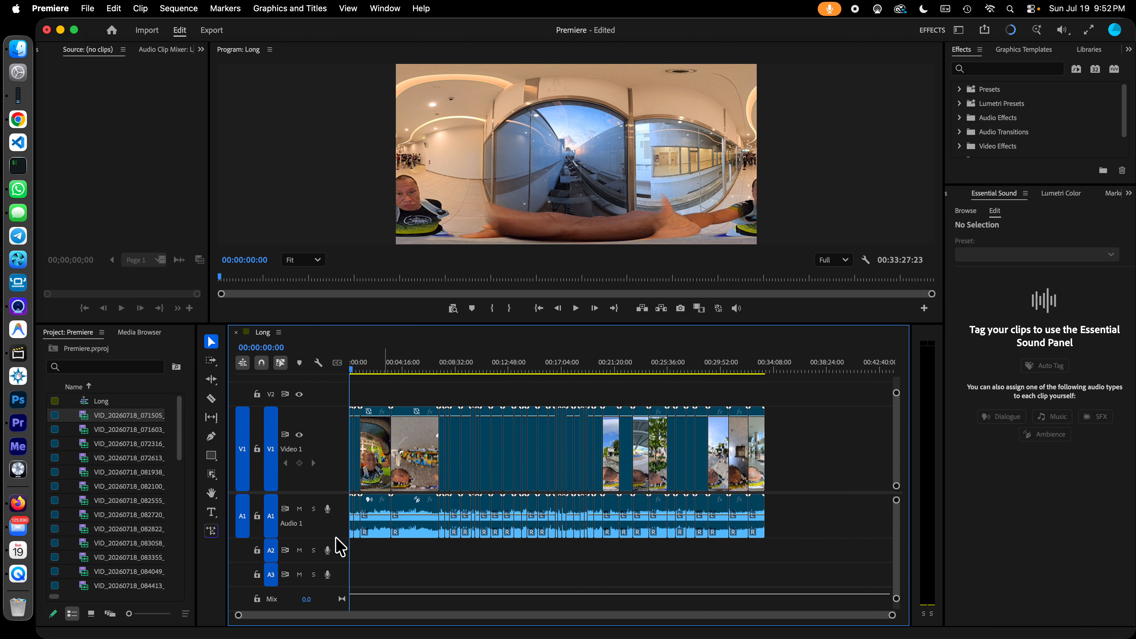
{"action": "left_click_drag", "start_coordinate": [338, 537], "coordinate": [338, 559]}
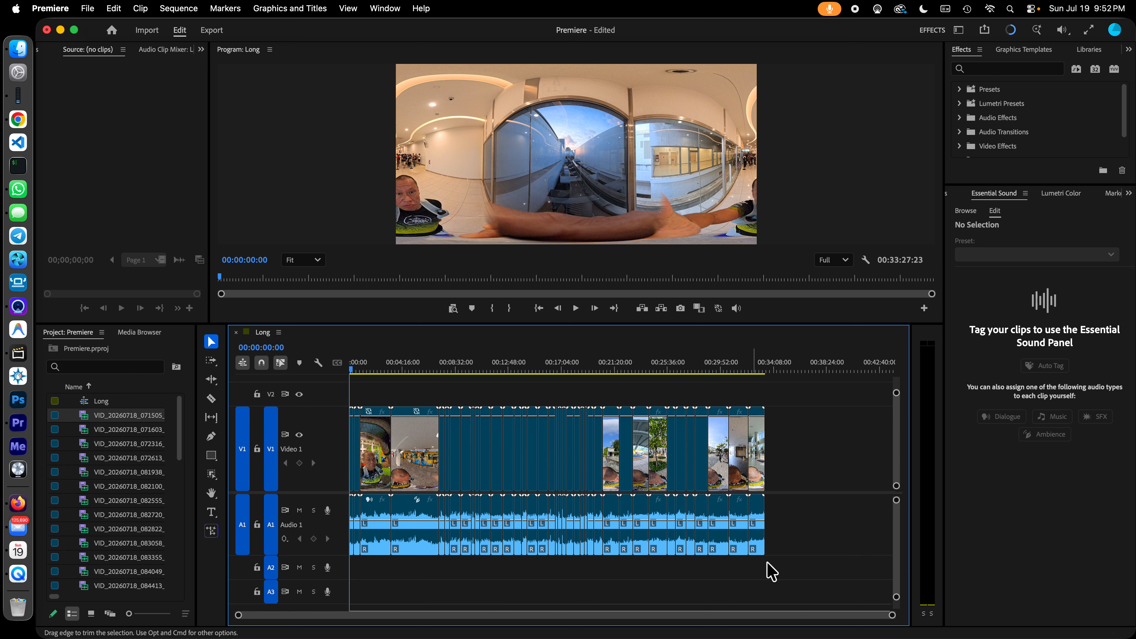
- Skim the opening clips of the Long sequence, checking the footage from the start to about 00:06:08
{"action": "left_click_drag", "start_coordinate": [892, 615], "coordinate": [536, 621]}
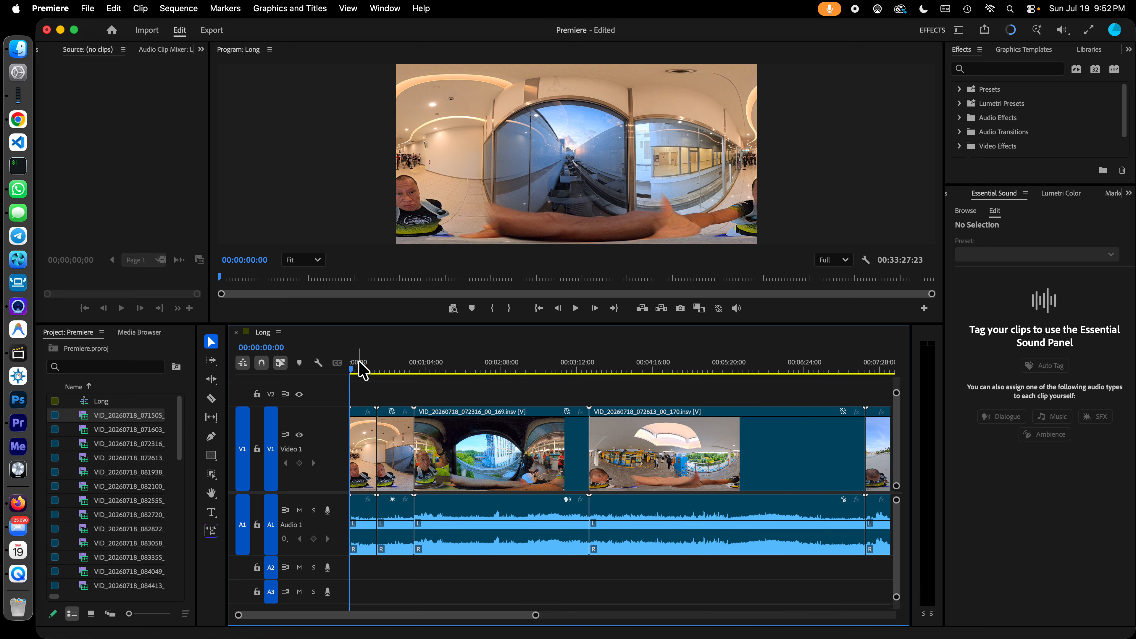
{"action": "left_click", "coordinate": [357, 370]}
{"action": "left_click_drag", "start_coordinate": [357, 369], "coordinate": [388, 369]}
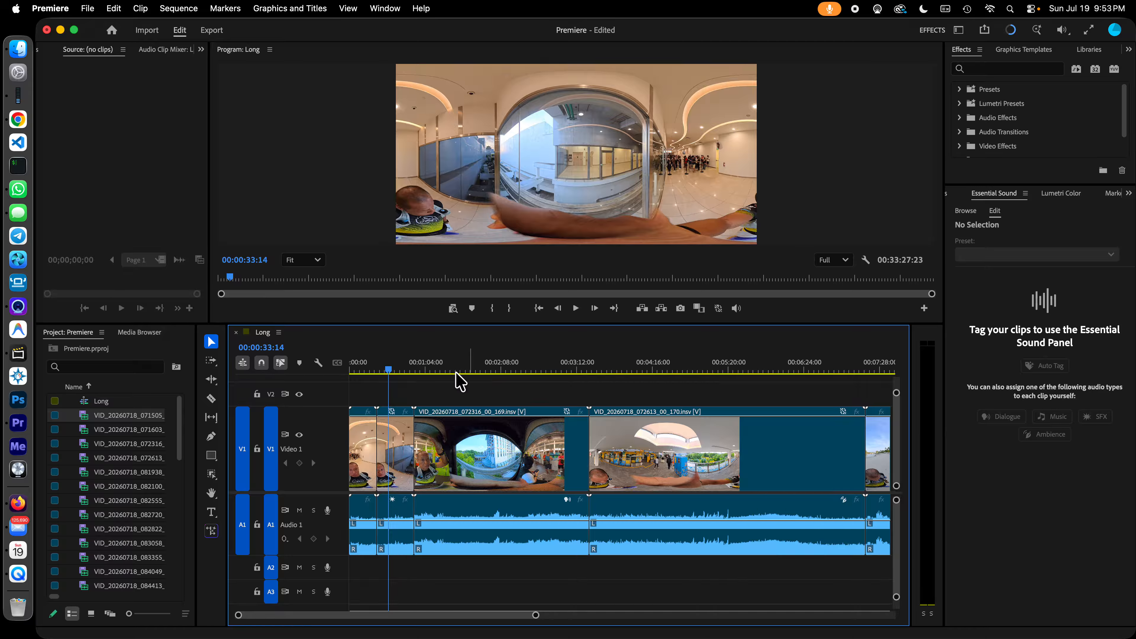
{"action": "left_click", "coordinate": [420, 370]}
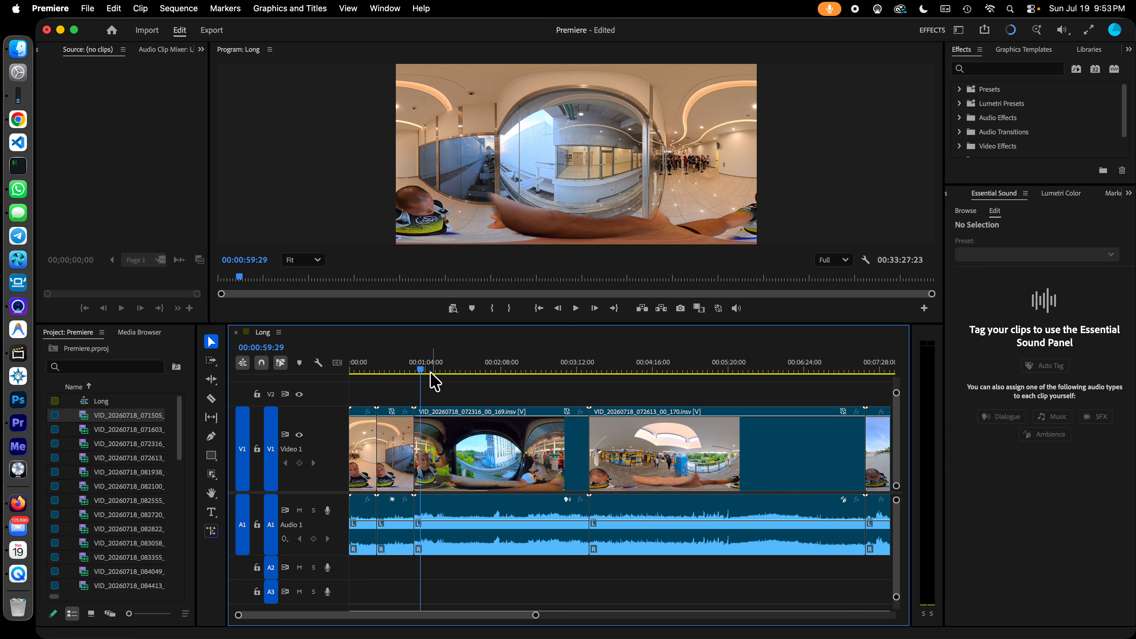
{"action": "left_click", "coordinate": [435, 371]}
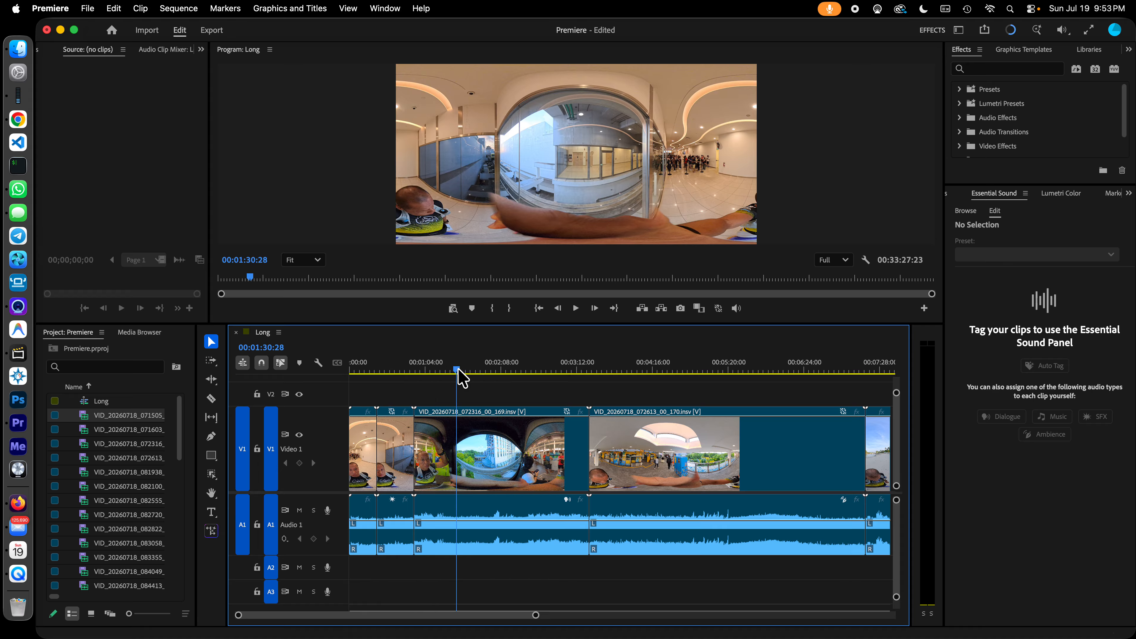
{"action": "left_click", "coordinate": [477, 370]}
{"action": "left_click_drag", "start_coordinate": [479, 370], "coordinate": [481, 370]}
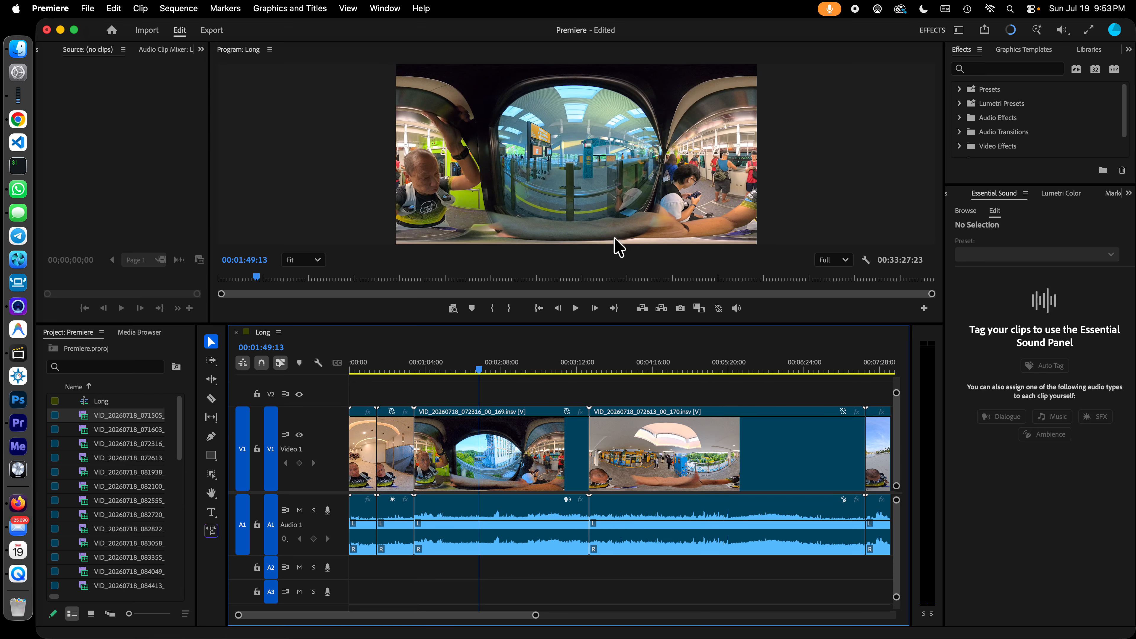
{"action": "left_click", "coordinate": [515, 372]}
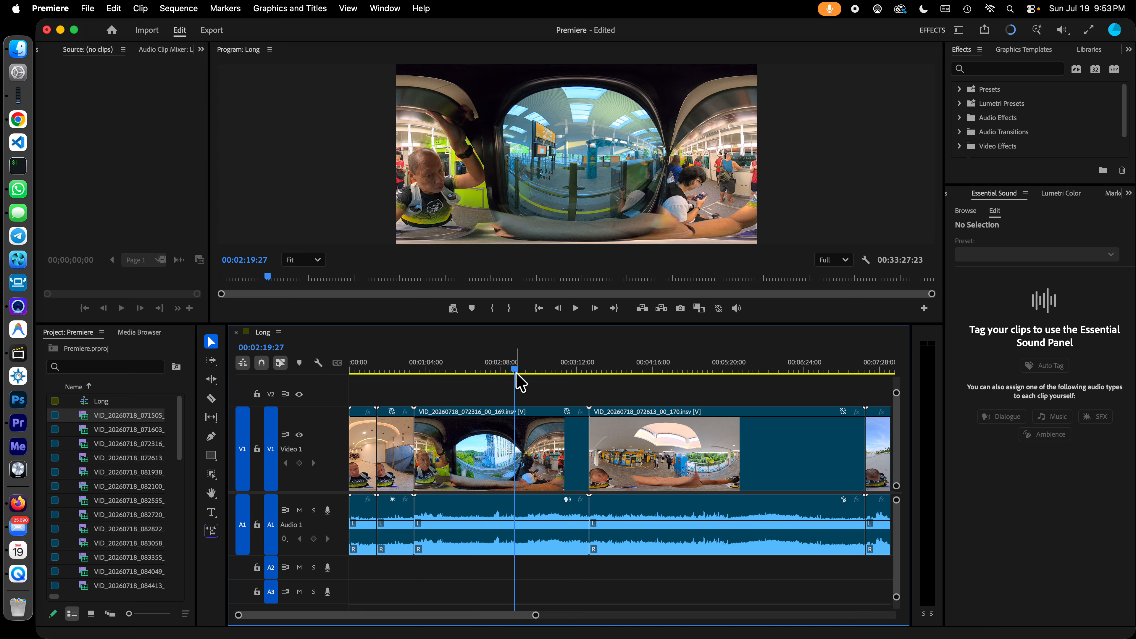
{"action": "left_click", "coordinate": [550, 370]}
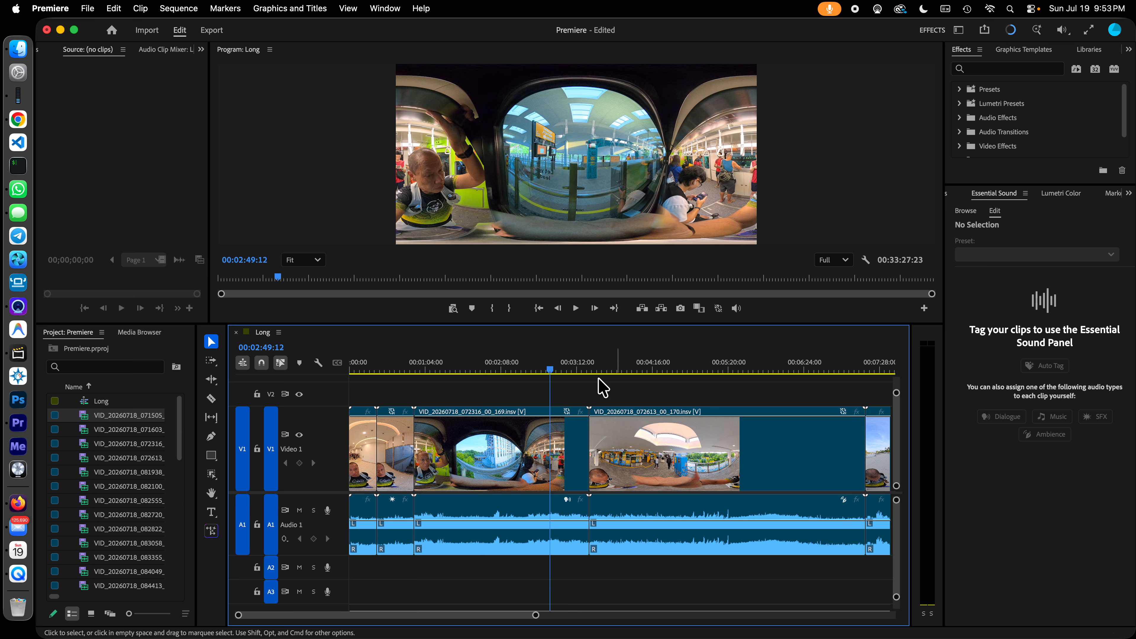
{"action": "left_click", "coordinate": [609, 370]}
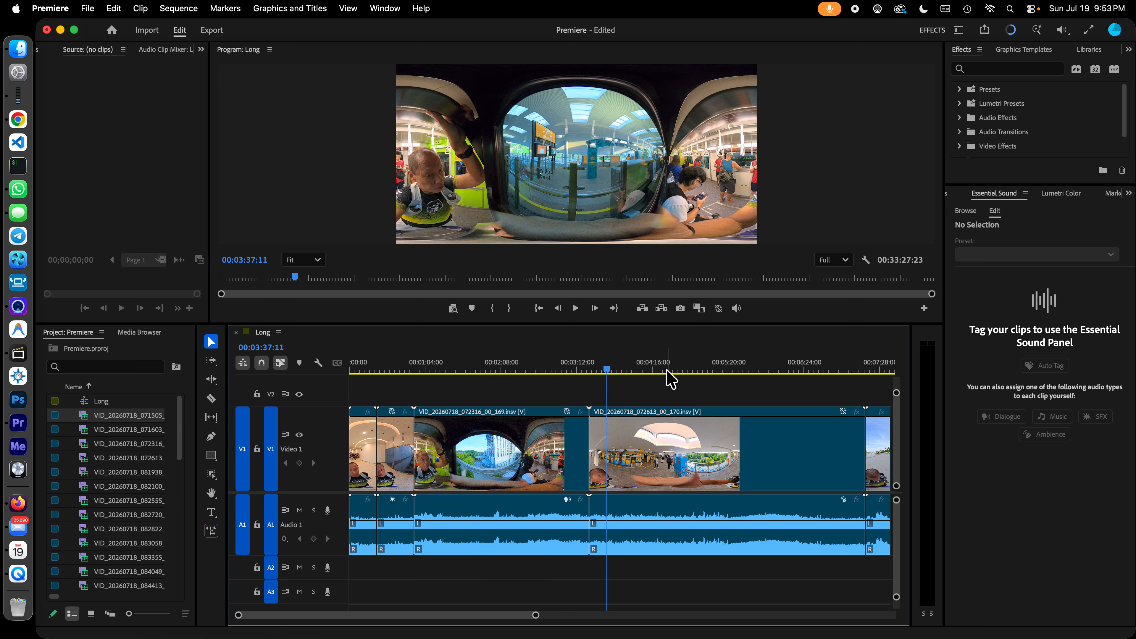
{"action": "left_click", "coordinate": [649, 370]}
{"action": "left_click", "coordinate": [722, 369]}
{"action": "left_click", "coordinate": [785, 369]}
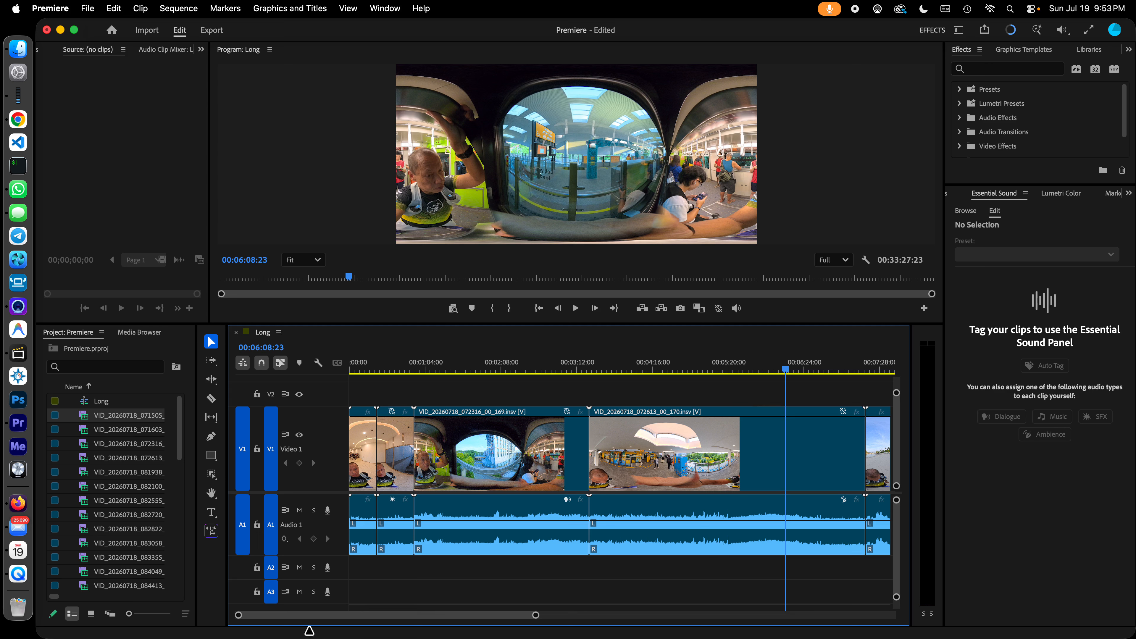
- Examine the footage in the clips that follow, sampling frames up to about 00:15:19 in the sequence
{"action": "left_click_drag", "start_coordinate": [411, 614], "coordinate": [462, 620]}
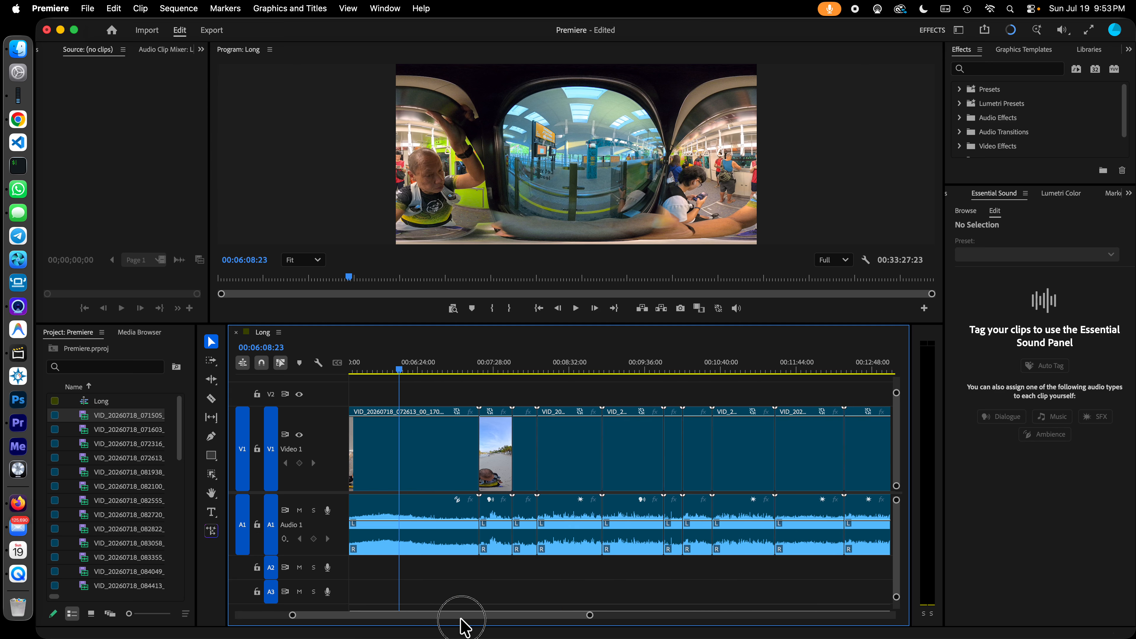
{"action": "left_click", "coordinate": [495, 369]}
{"action": "left_click", "coordinate": [524, 370]}
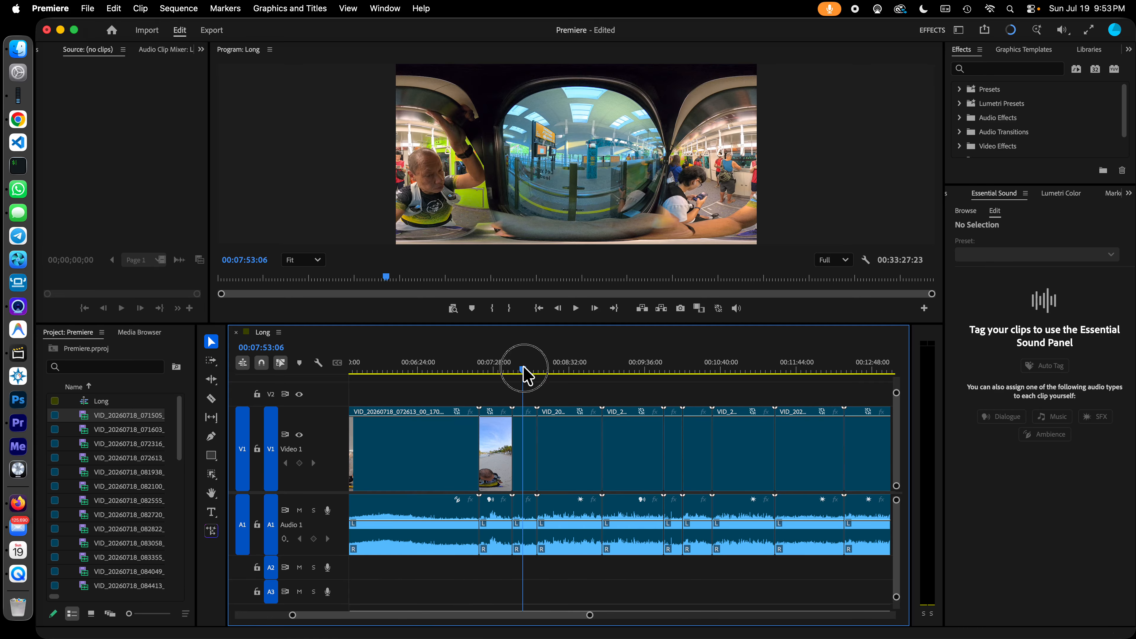
{"action": "left_click_drag", "start_coordinate": [537, 378], "coordinate": [726, 375]}
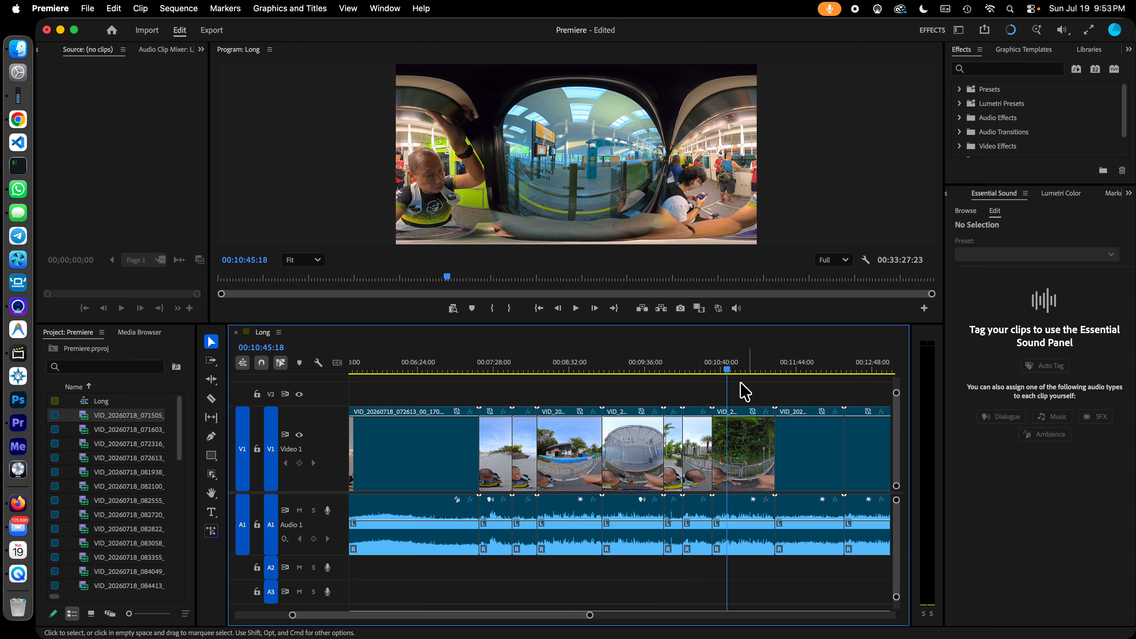
{"action": "left_click", "coordinate": [798, 369]}
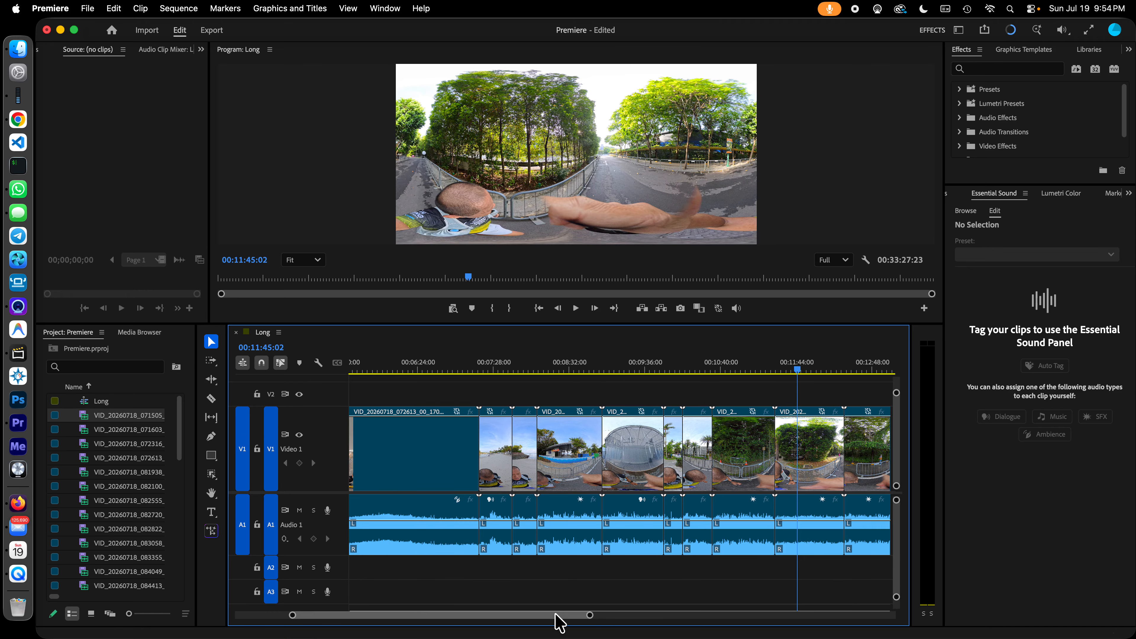
{"action": "left_click_drag", "start_coordinate": [557, 618], "coordinate": [599, 618]}
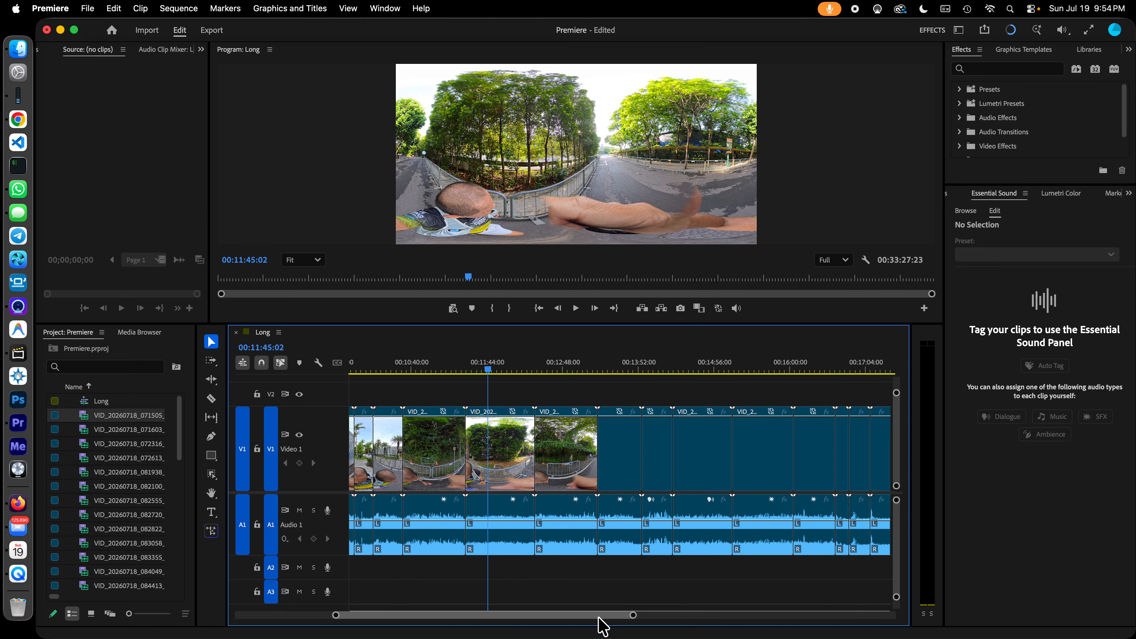
{"action": "left_click", "coordinate": [557, 370]}
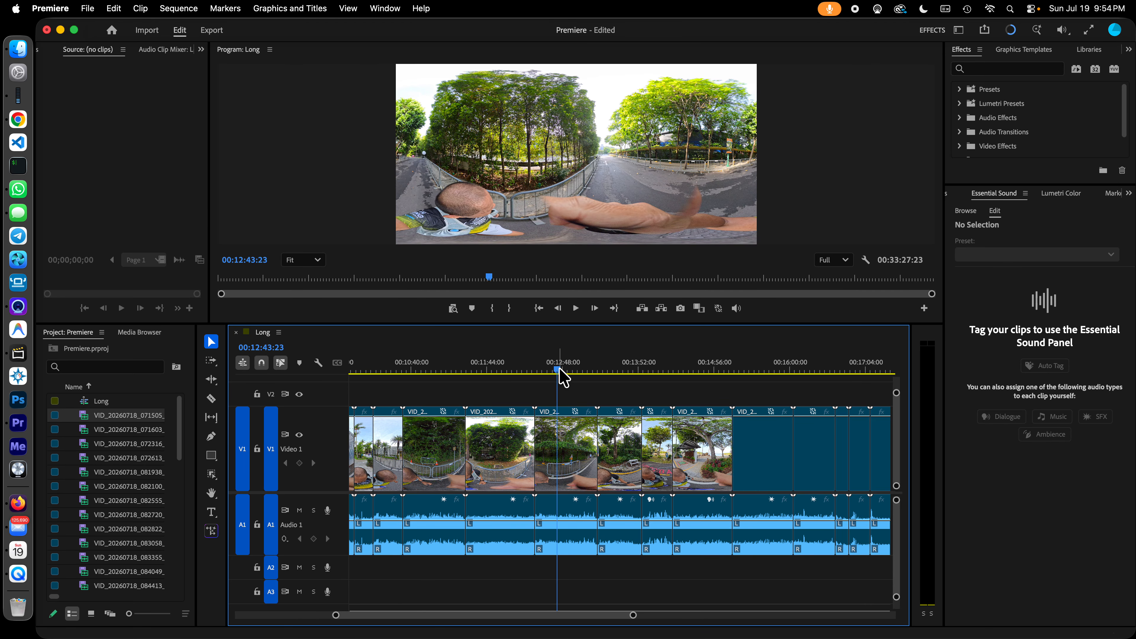
{"action": "left_click", "coordinate": [622, 372]}
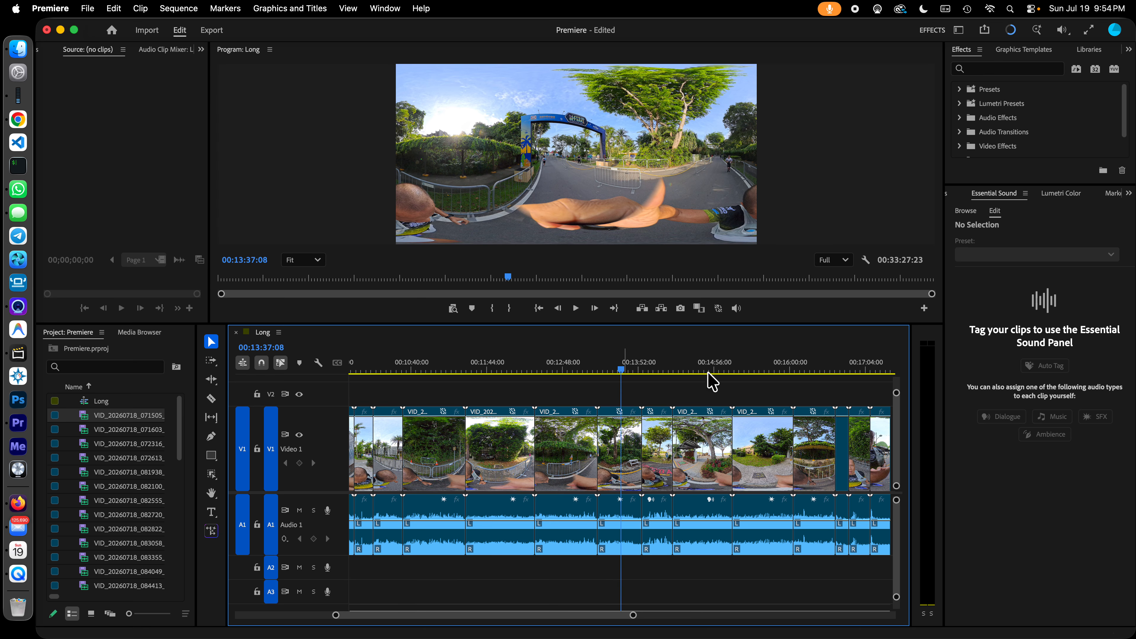
{"action": "left_click", "coordinate": [742, 370]}
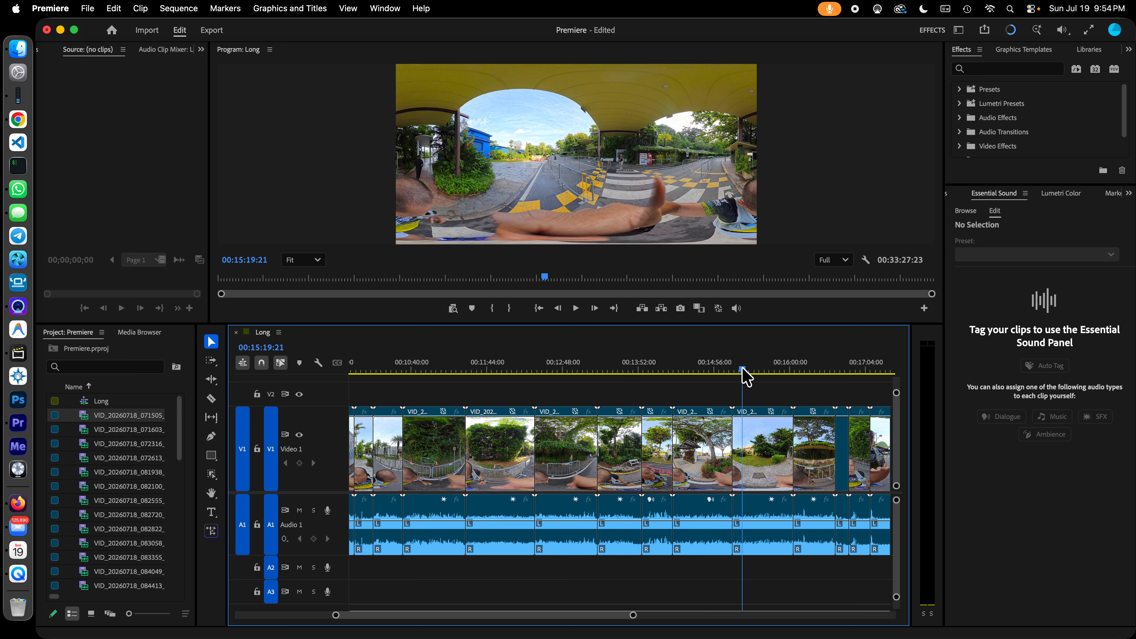
- Examine the clips of the Long sequence between about 00:17:45 and 00:24:41, sampling a frame in several of them
{"action": "left_click_drag", "start_coordinate": [610, 620], "coordinate": [651, 621]}
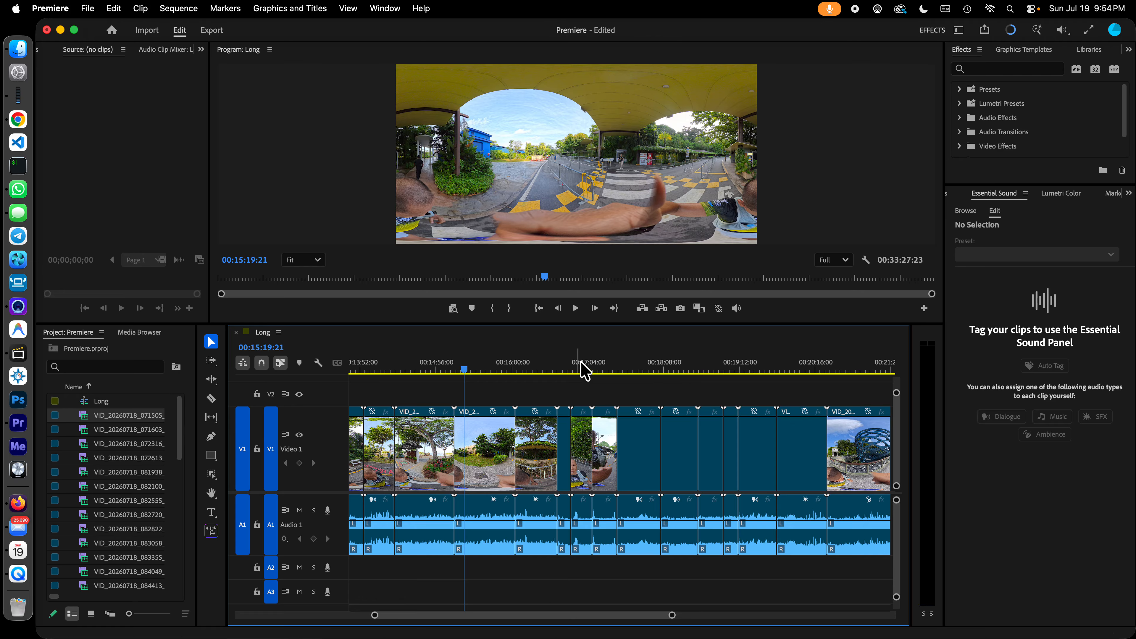
{"action": "left_click", "coordinate": [636, 371]}
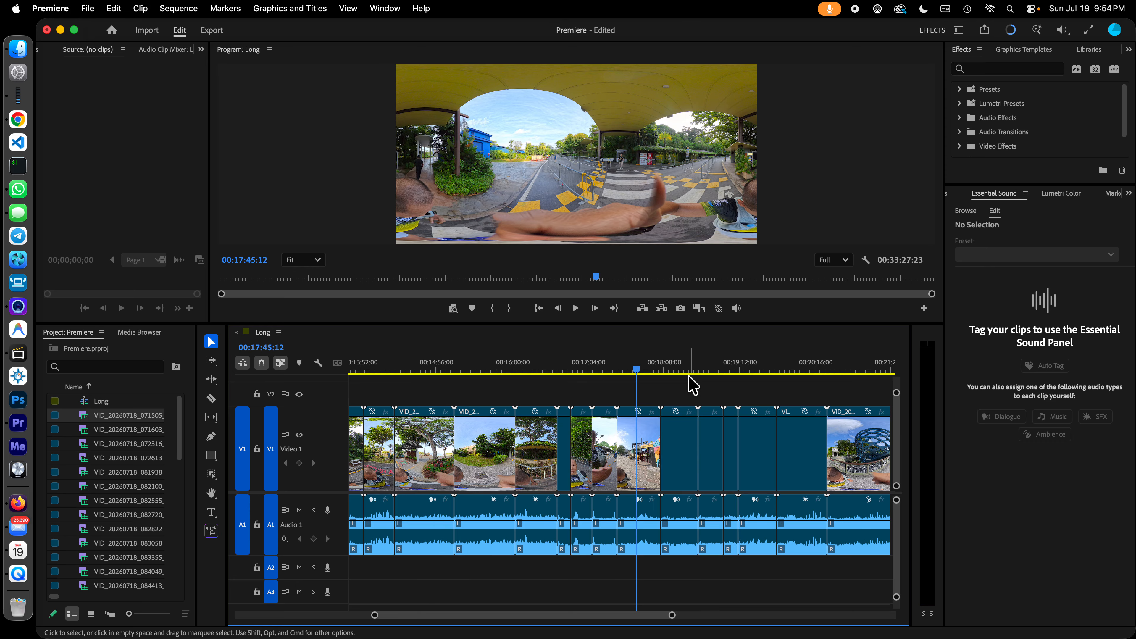
{"action": "left_click", "coordinate": [678, 370]}
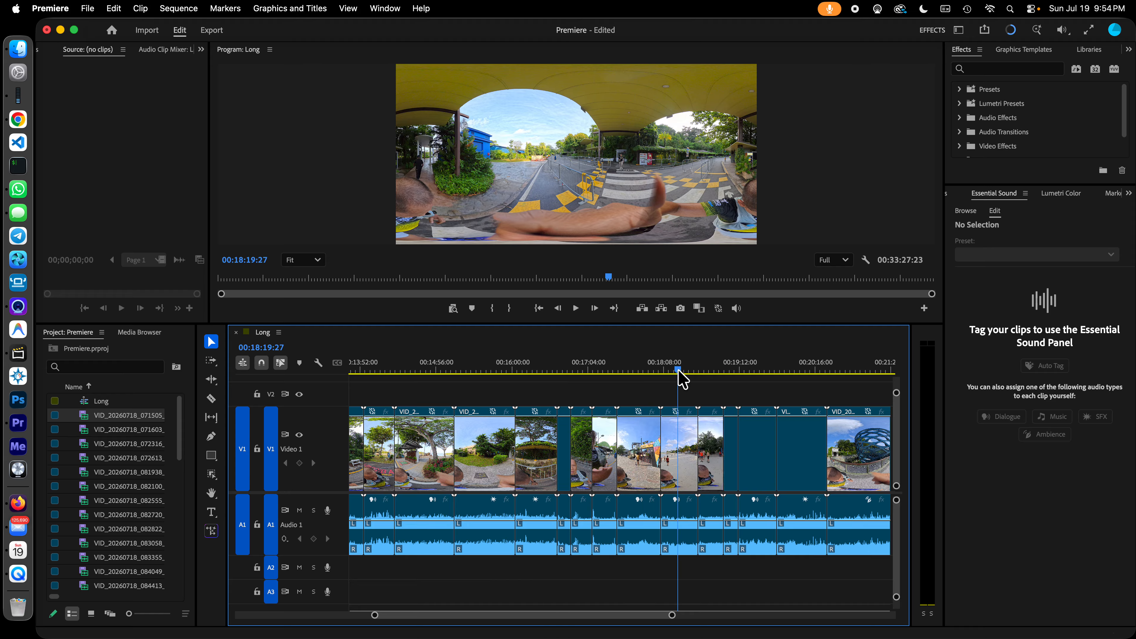
{"action": "left_click", "coordinate": [792, 371]}
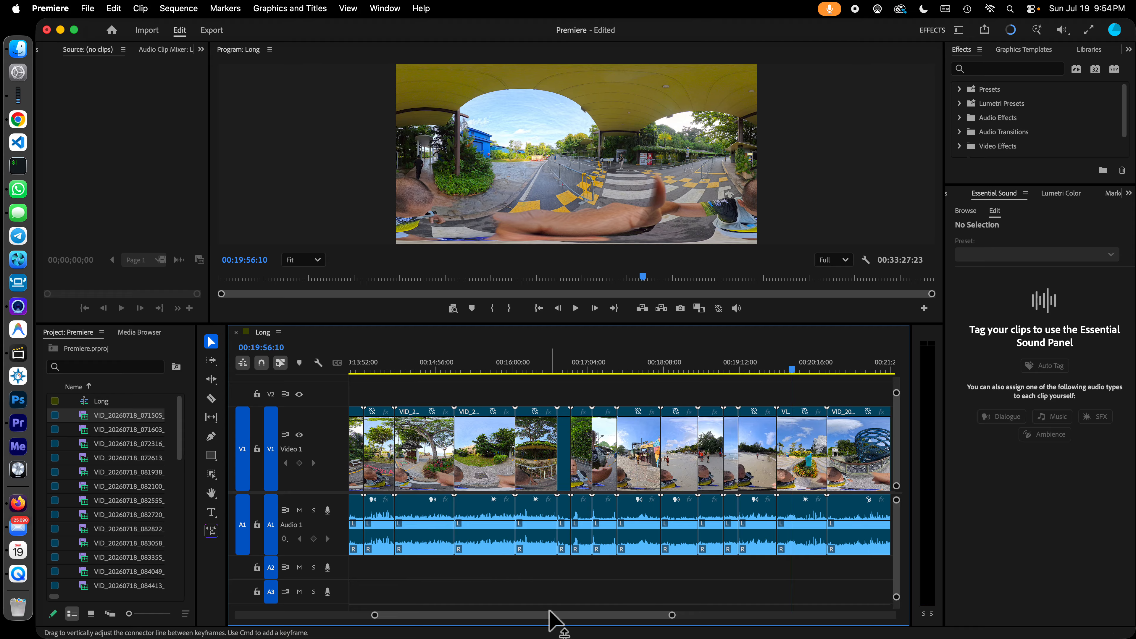
{"action": "left_click_drag", "start_coordinate": [550, 606], "coordinate": [599, 616]}
{"action": "left_click", "coordinate": [544, 370]}
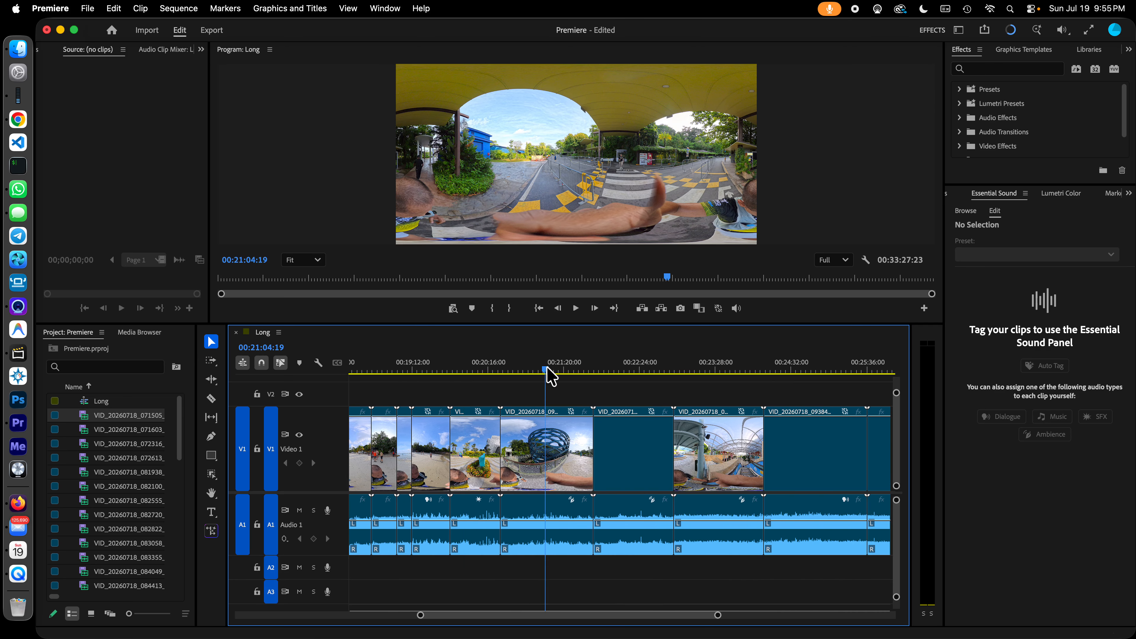
{"action": "left_click_drag", "start_coordinate": [547, 370], "coordinate": [631, 371]}
{"action": "left_click", "coordinate": [711, 370]}
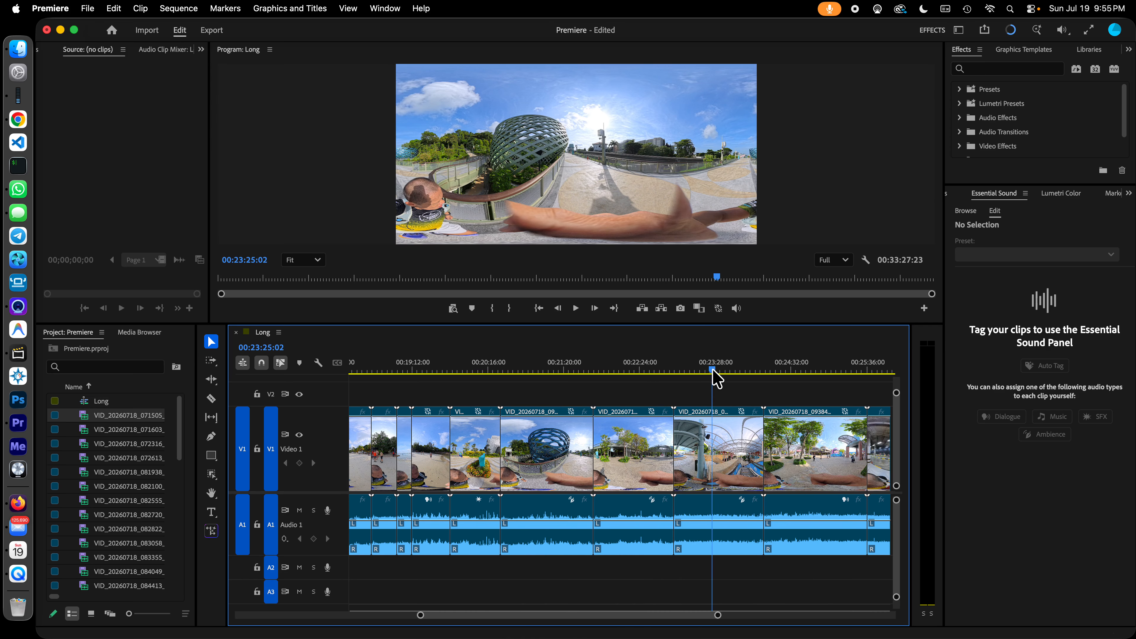
{"action": "left_click", "coordinate": [802, 372]}
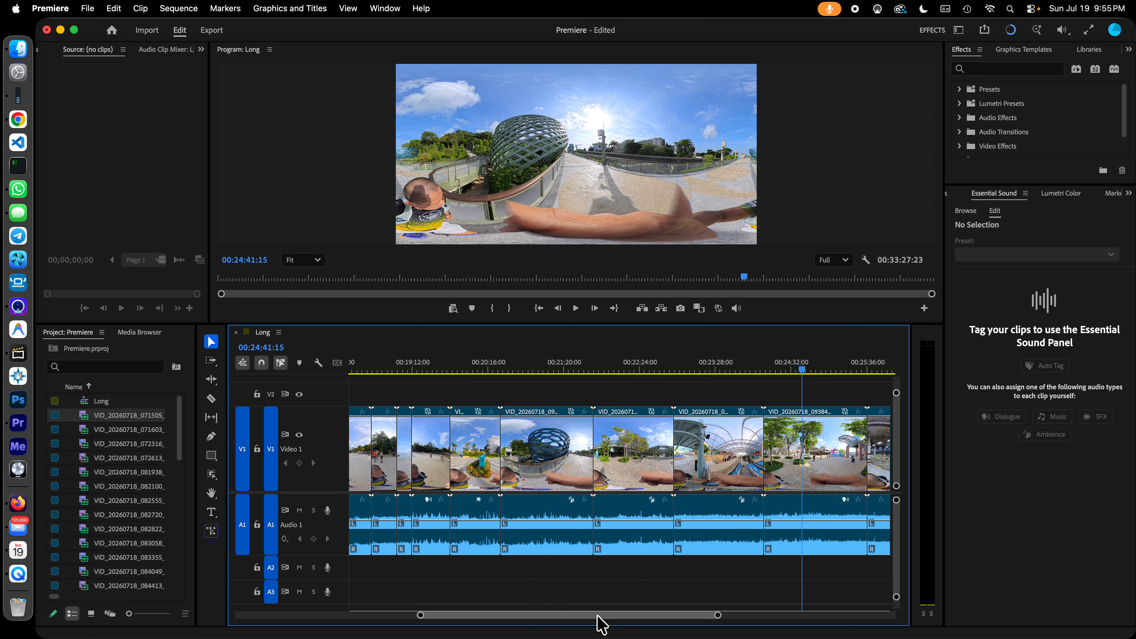
- Skim the remaining clips near the end of the sequence, sampling frames from about 00:29:37 to 00:32:41
{"action": "left_click_drag", "start_coordinate": [598, 619], "coordinate": [655, 623]}
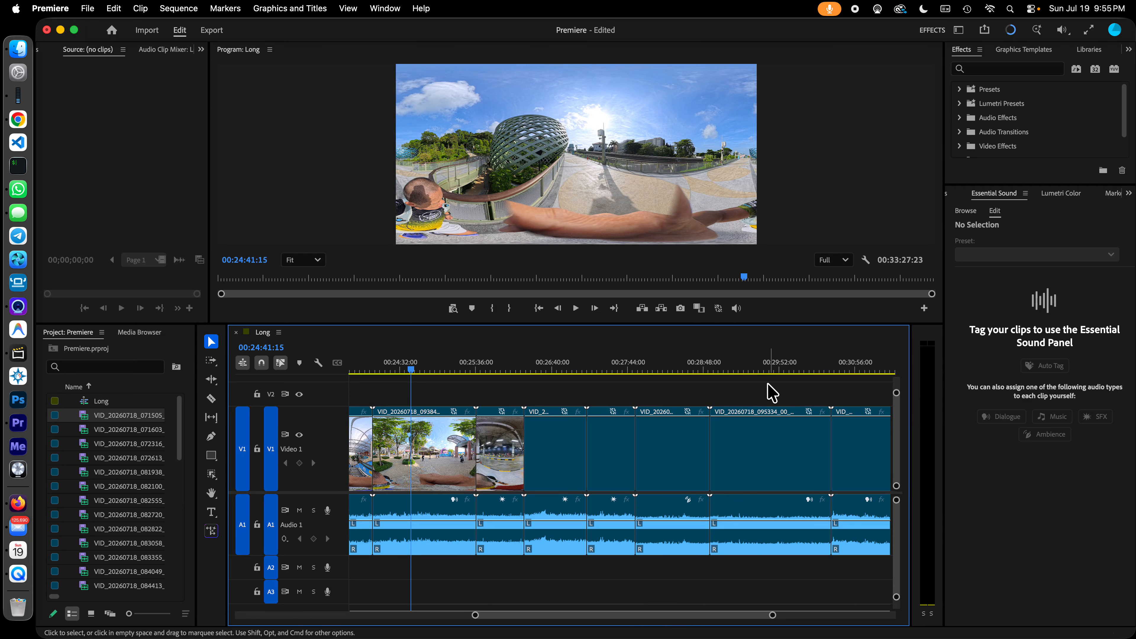
{"action": "left_click", "coordinate": [762, 372]}
{"action": "left_click_drag", "start_coordinate": [619, 619], "coordinate": [661, 591]}
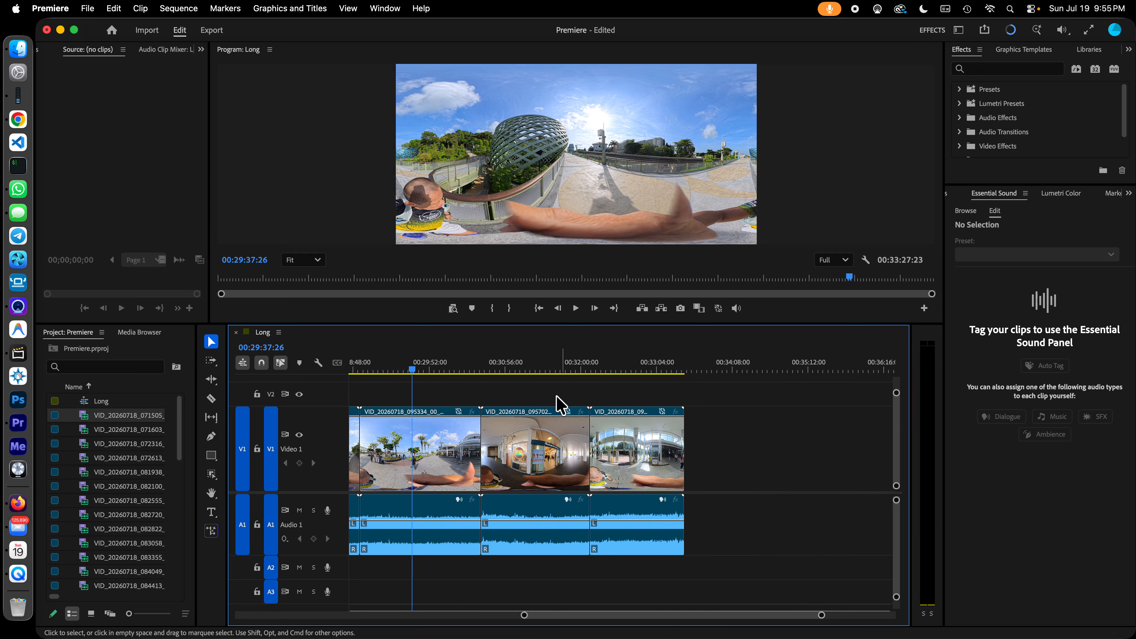
{"action": "left_click", "coordinate": [536, 370]}
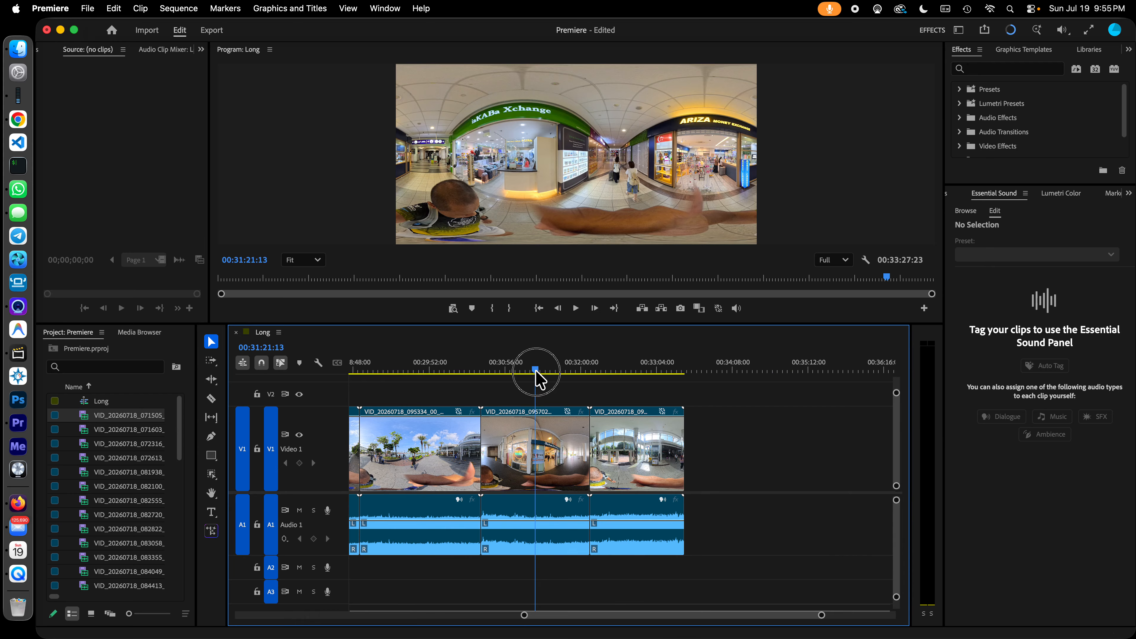
{"action": "left_click_drag", "start_coordinate": [535, 371], "coordinate": [521, 371]}
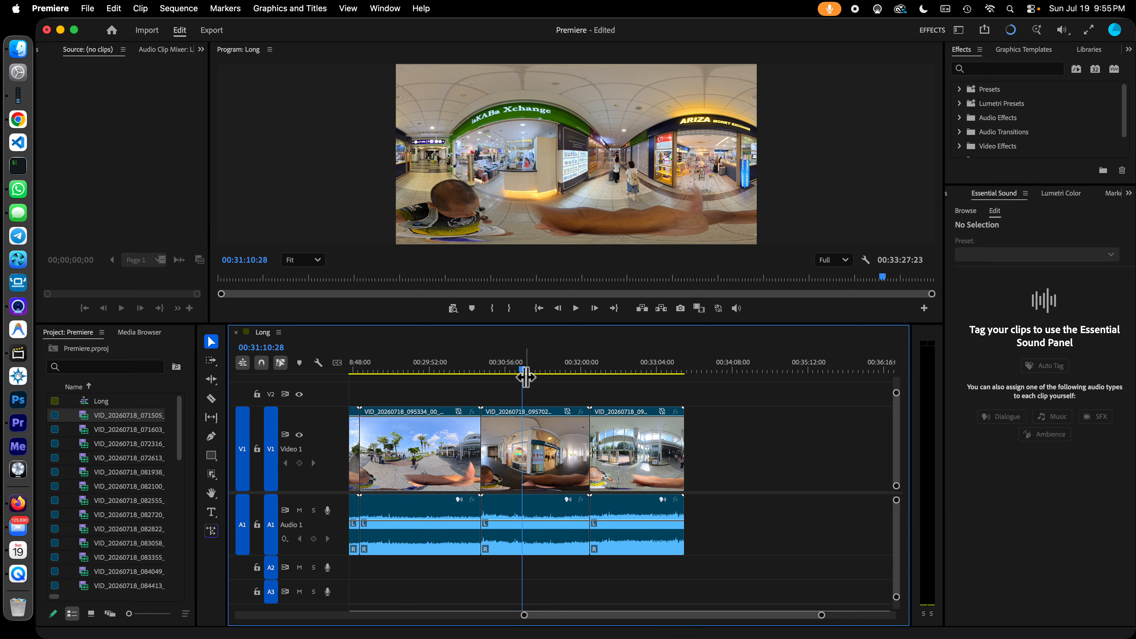
{"action": "left_click", "coordinate": [568, 370]}
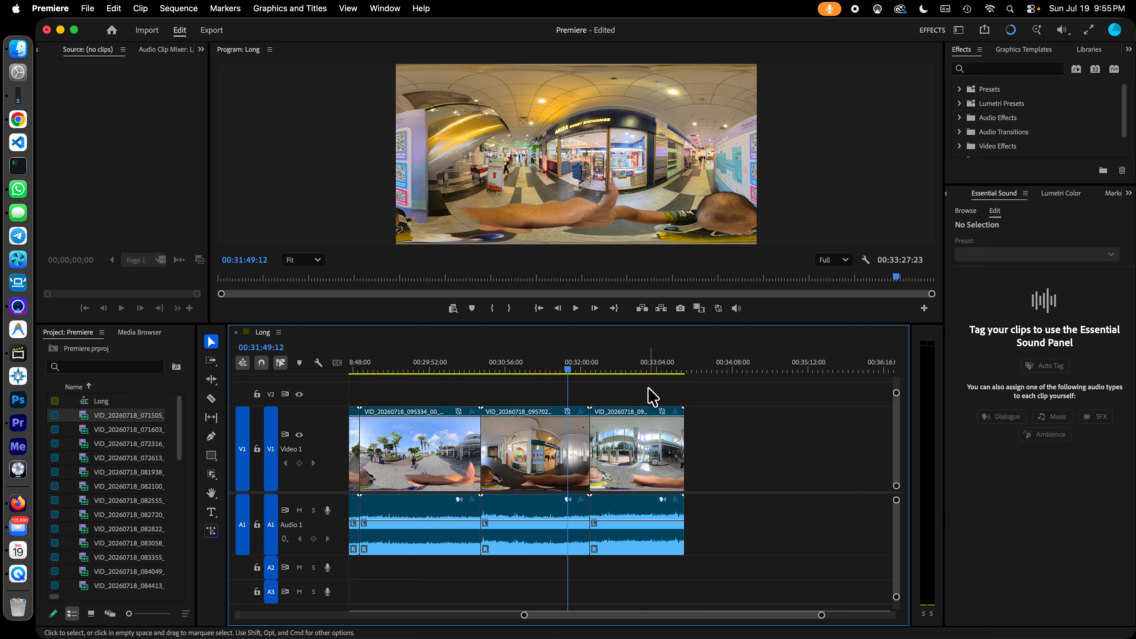
{"action": "left_click", "coordinate": [630, 371]}
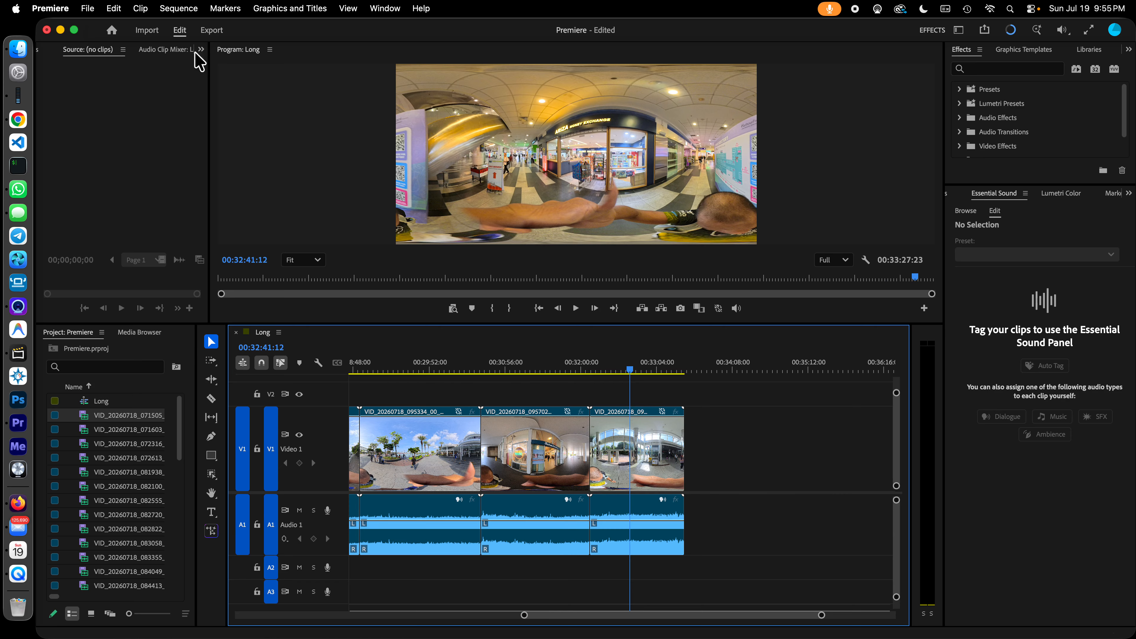
- Save the project and send the Long sequence to Adobe Media Encoder for export
{"action": "left_click", "coordinate": [88, 10]}
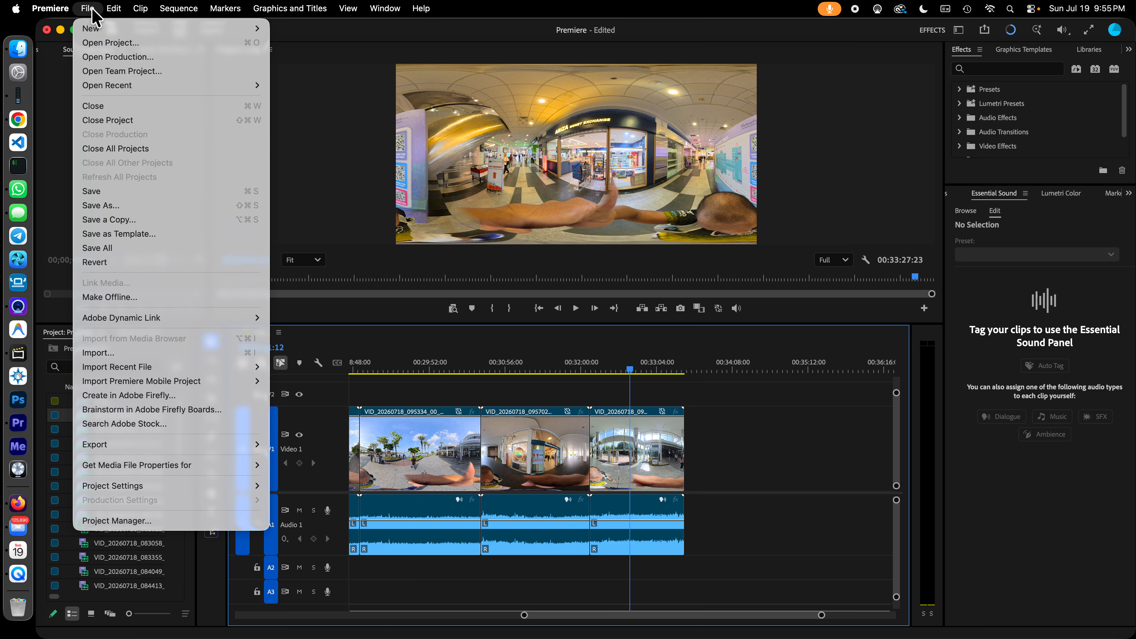
{"action": "left_click", "coordinate": [134, 191]}
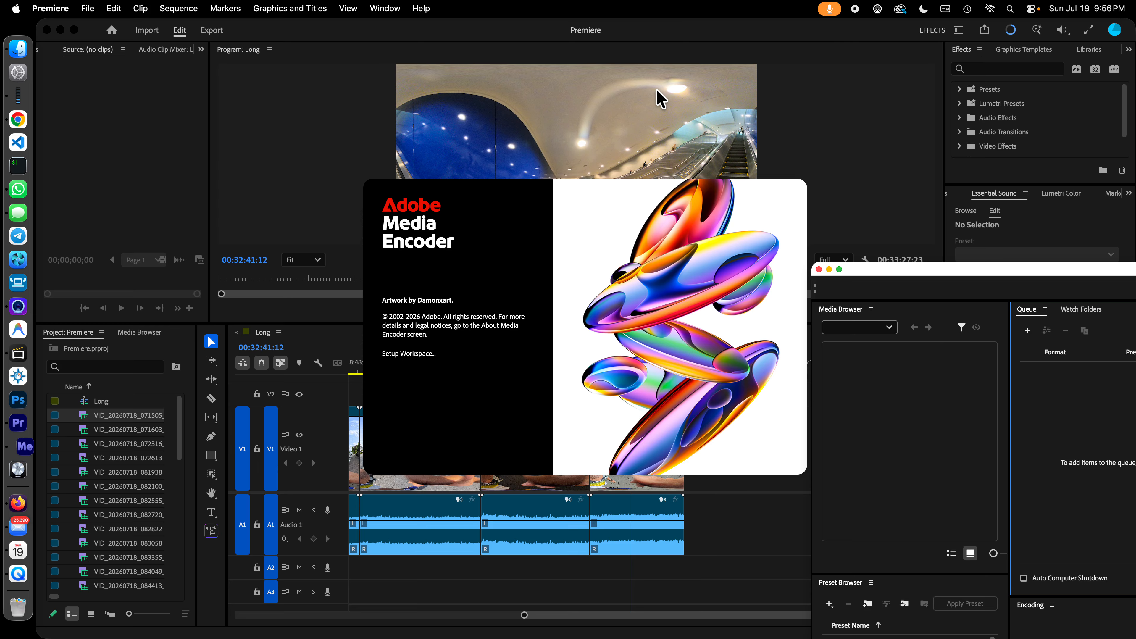
{"action": "left_click_drag", "start_coordinate": [956, 271], "coordinate": [445, 94]}
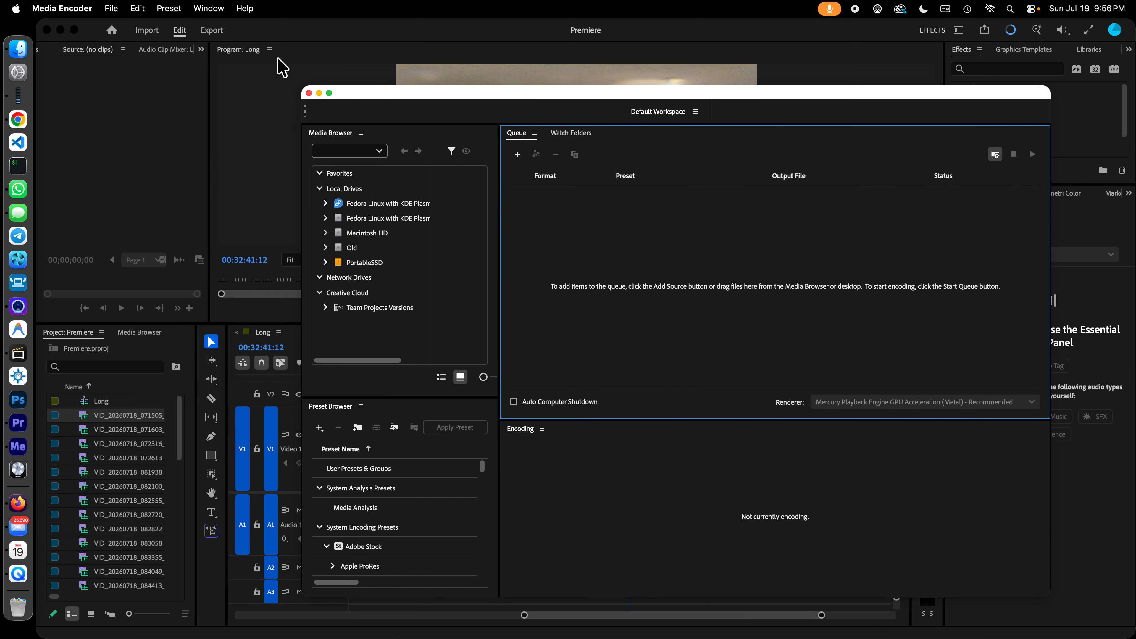
{"action": "left_click", "coordinate": [322, 41]}
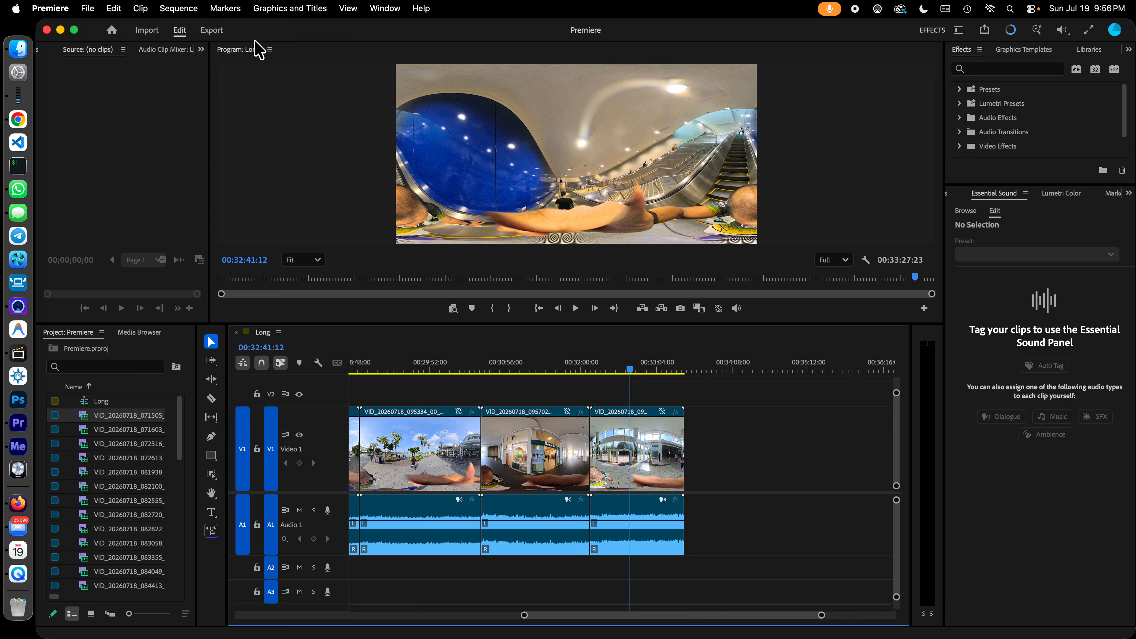
{"action": "left_click", "coordinate": [88, 9]}
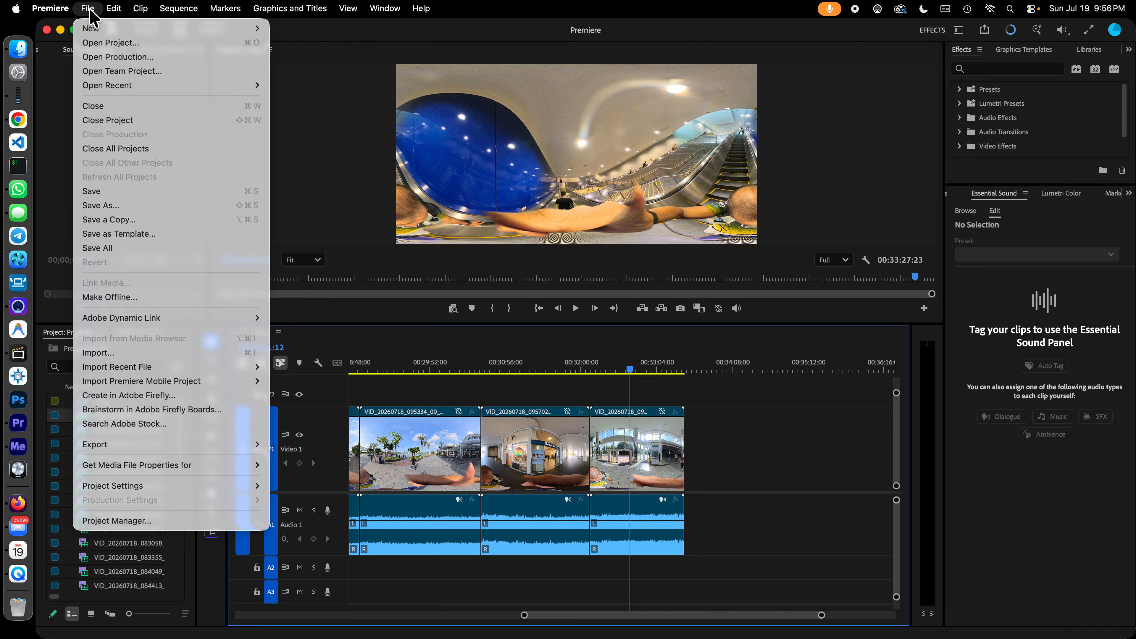
{"action": "mouse_move", "coordinate": [208, 445]}
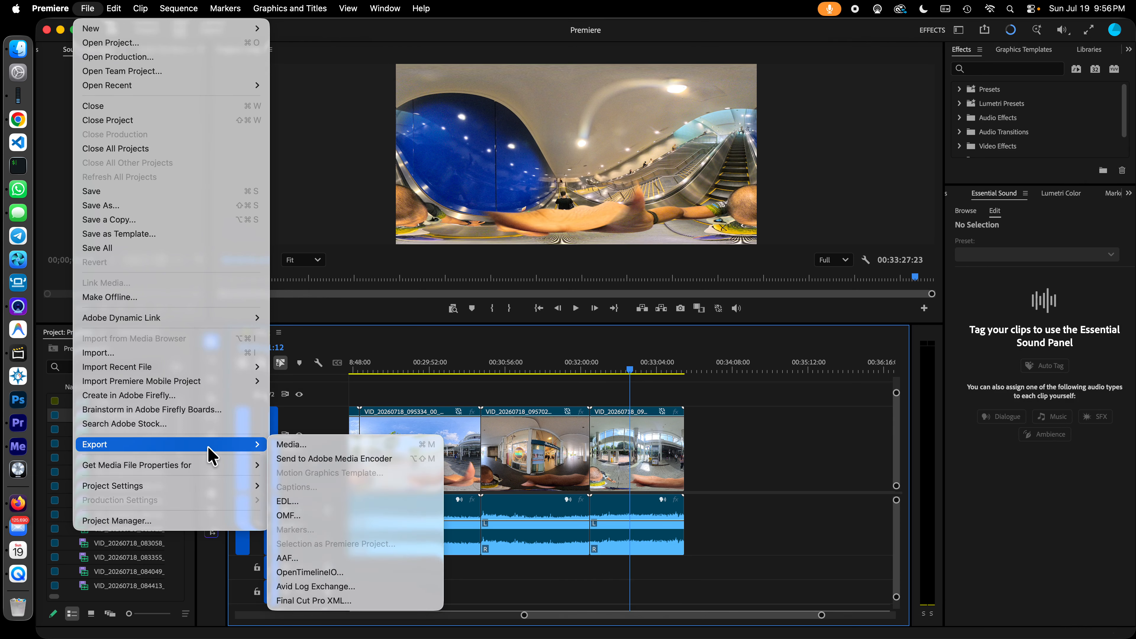
{"action": "left_click", "coordinate": [388, 459]}
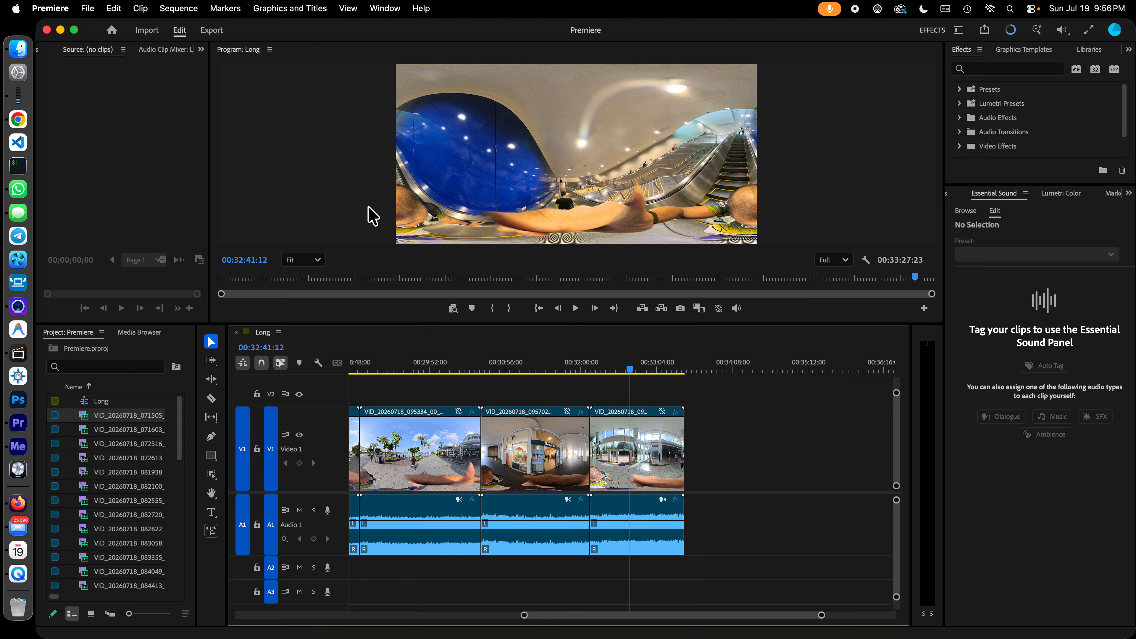
- Check the Long sequence's general settings and VR properties, and leave the Sequence Settings without applying changes
{"action": "left_click", "coordinate": [104, 401]}
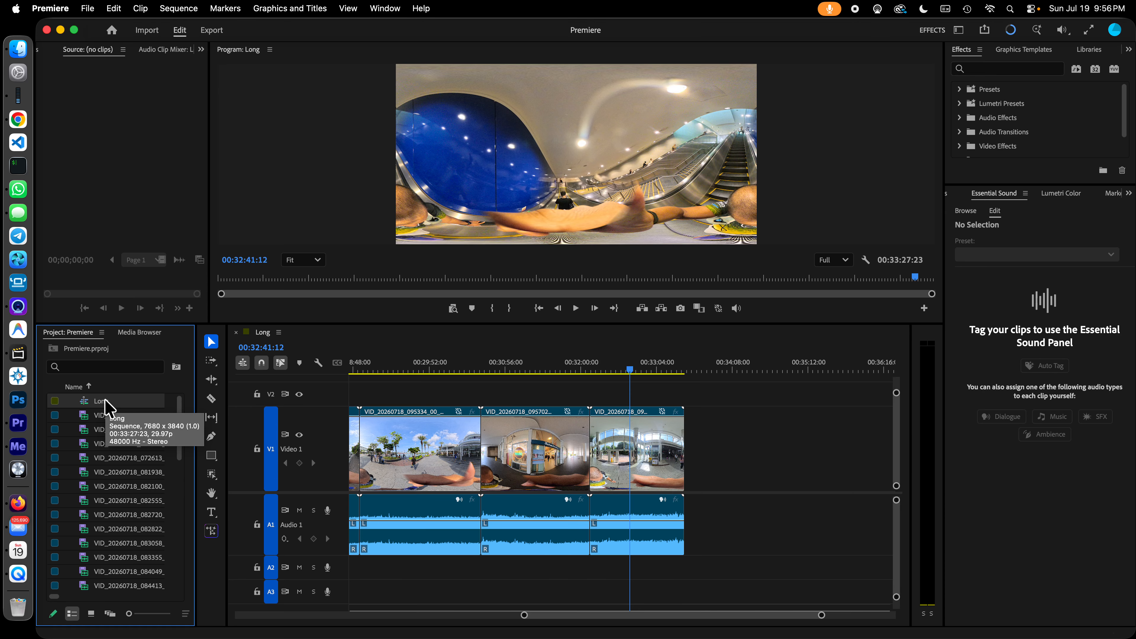
{"action": "right_click", "coordinate": [106, 401]}
{"action": "mouse_move", "coordinate": [209, 559]}
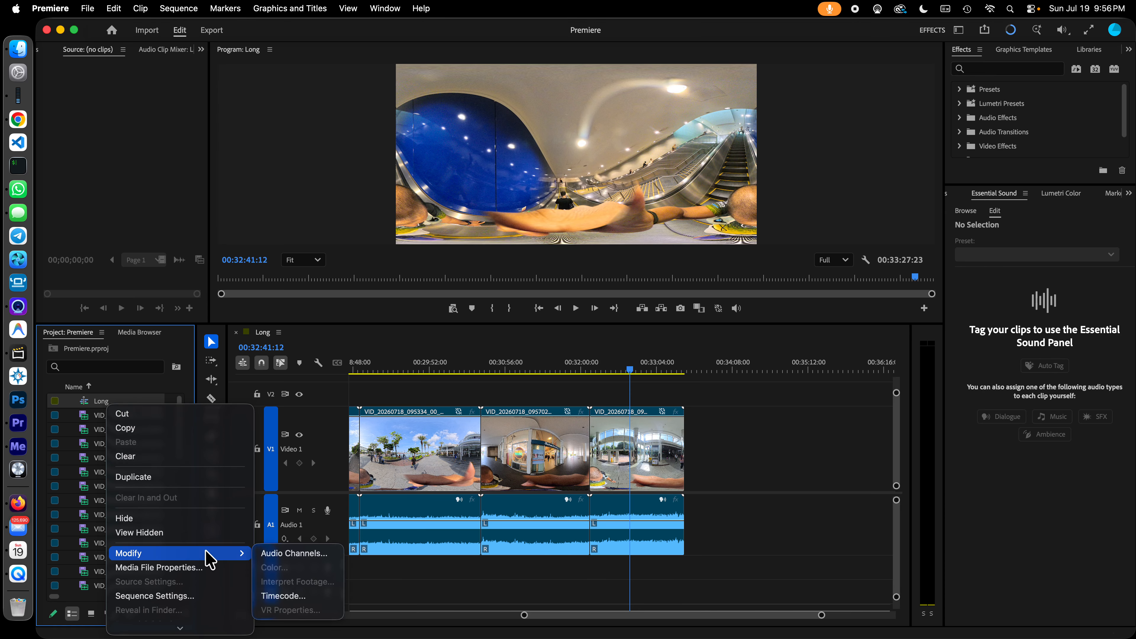
{"action": "left_click", "coordinate": [197, 597]}
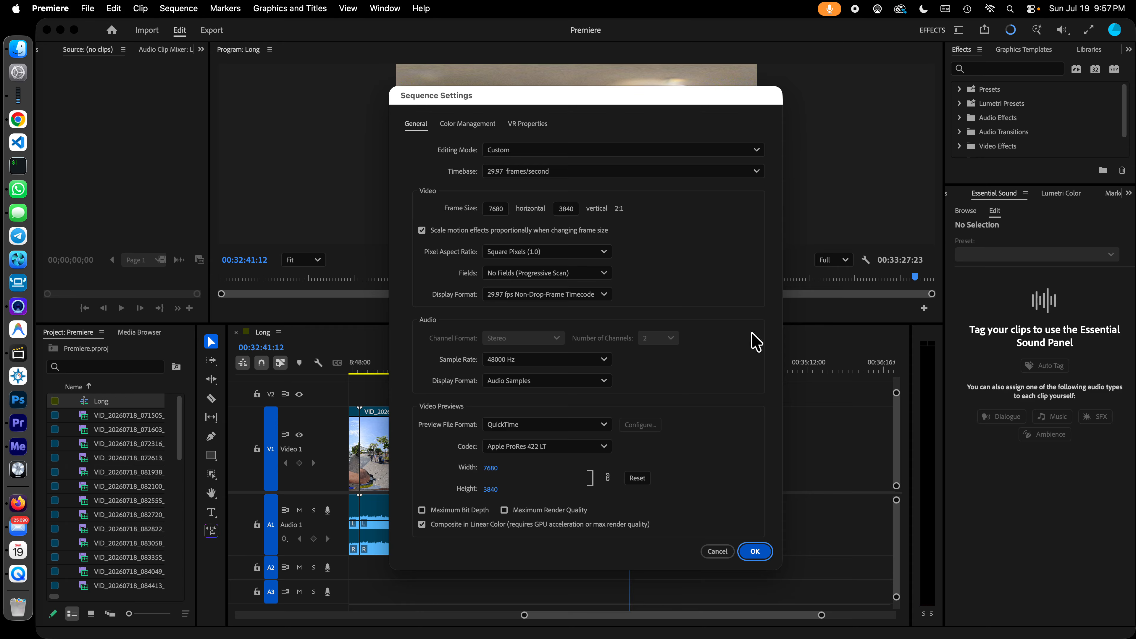
{"action": "left_click", "coordinate": [538, 124]}
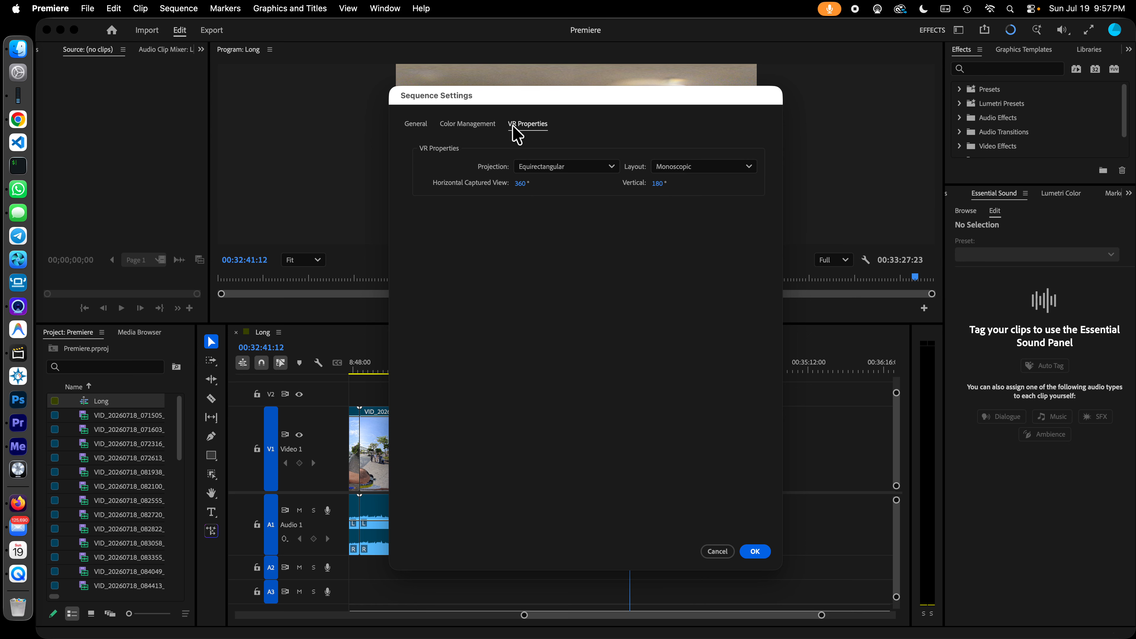
{"action": "left_click", "coordinate": [725, 555]}
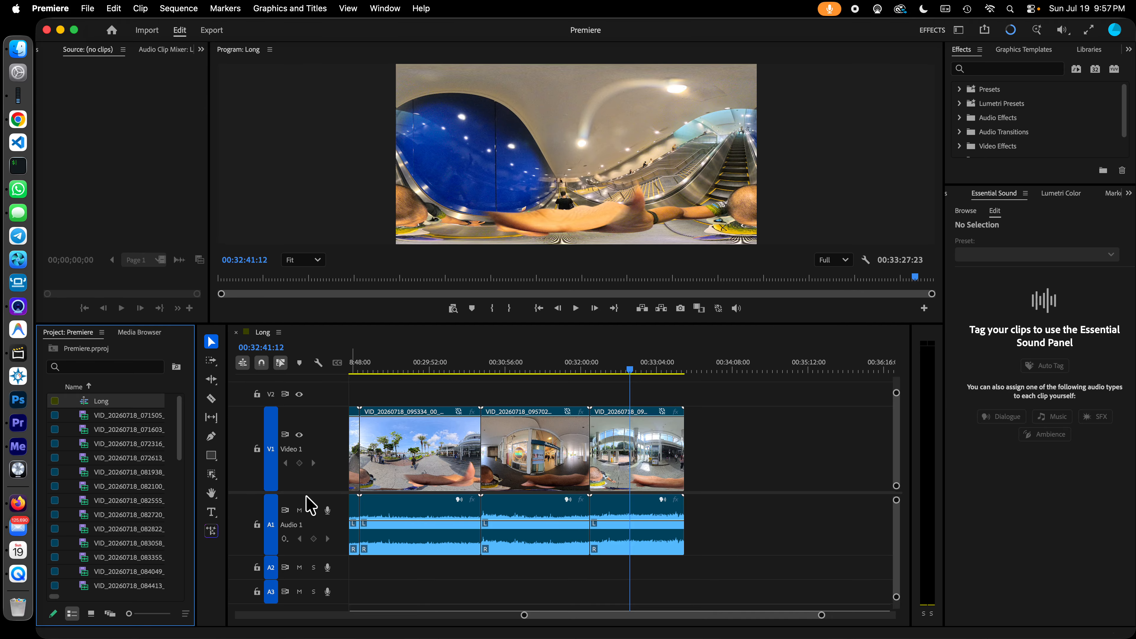
- Switch to Adobe Media Encoder, open the queued Long item's export settings, and preview frames across the sequence
{"action": "left_click", "coordinate": [17, 446]}
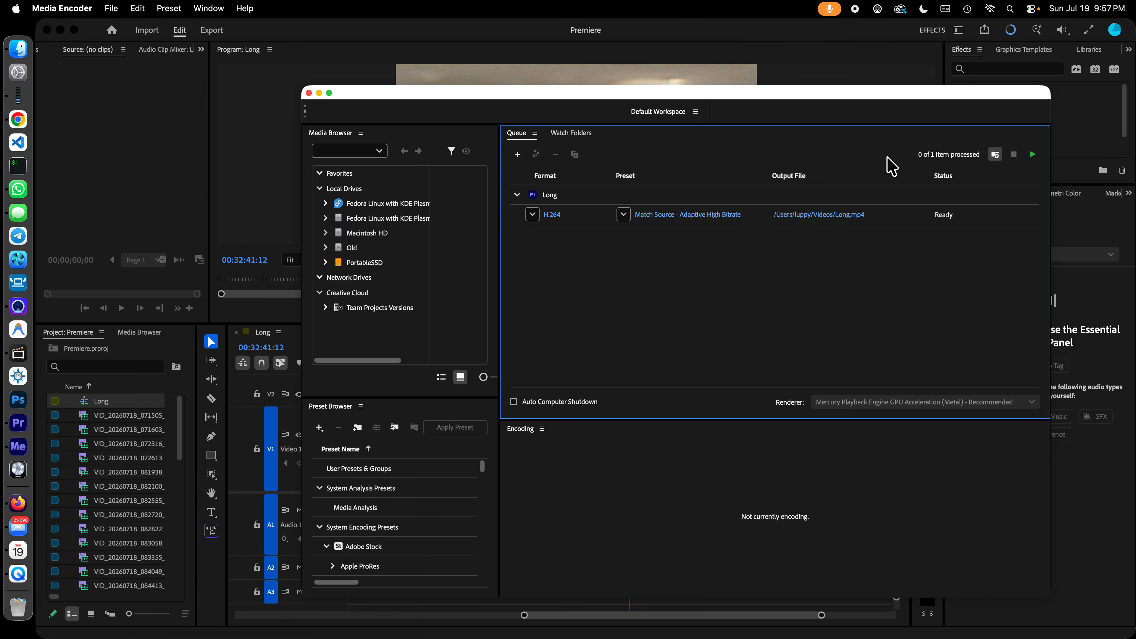
{"action": "left_click_drag", "start_coordinate": [849, 101], "coordinate": [739, 99]}
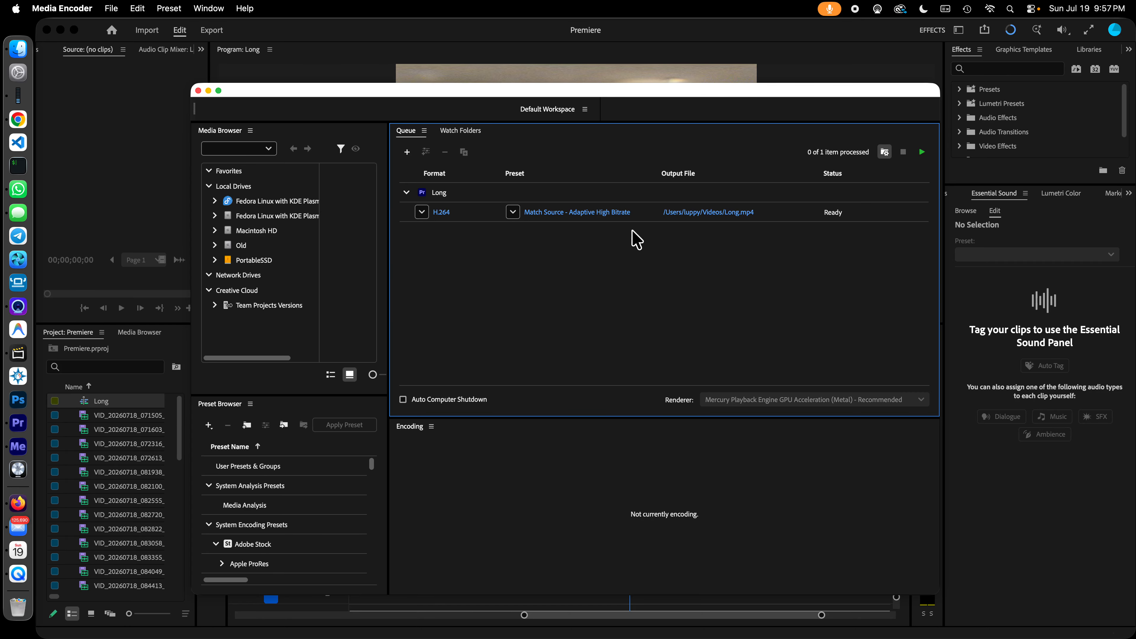
{"action": "left_click", "coordinate": [608, 219]}
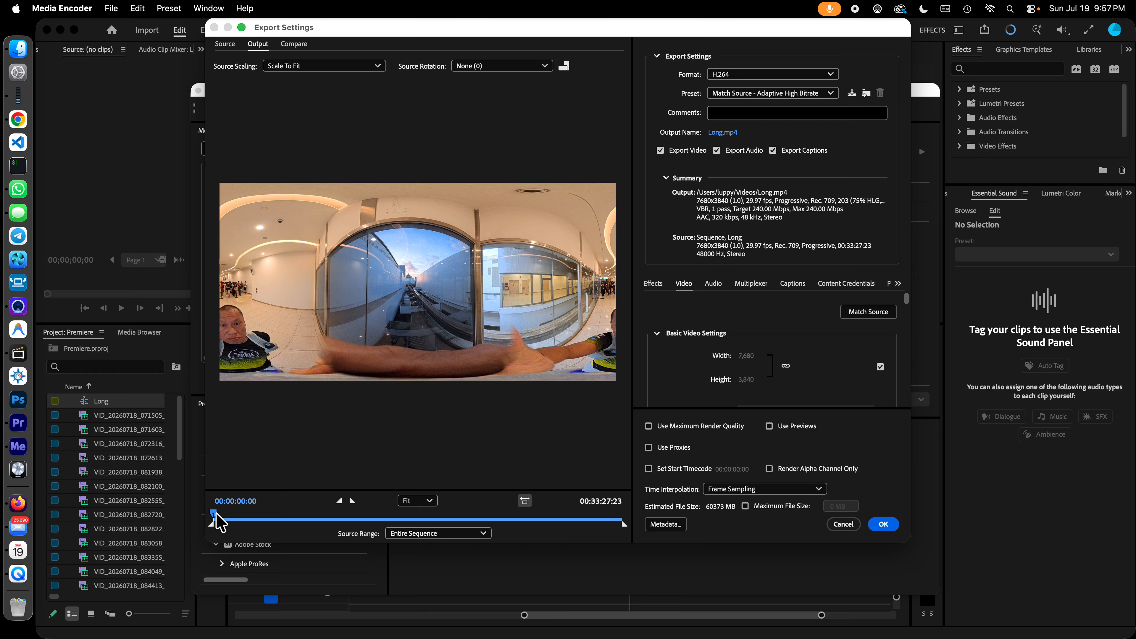
{"action": "left_click_drag", "start_coordinate": [214, 515], "coordinate": [539, 520]}
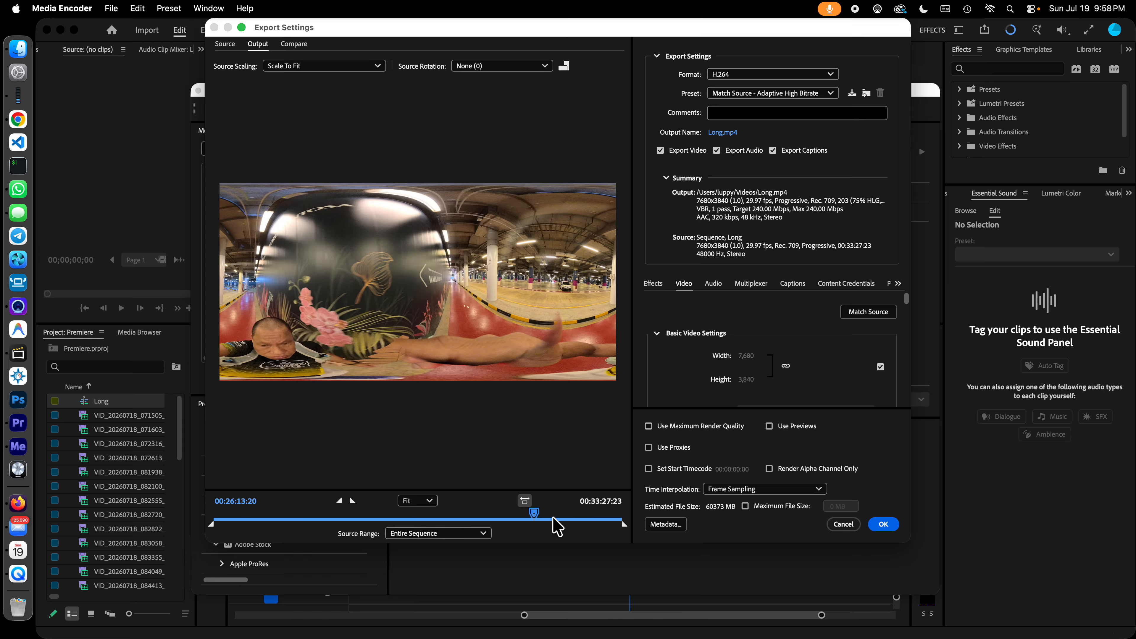
{"action": "left_click_drag", "start_coordinate": [535, 519], "coordinate": [583, 521]}
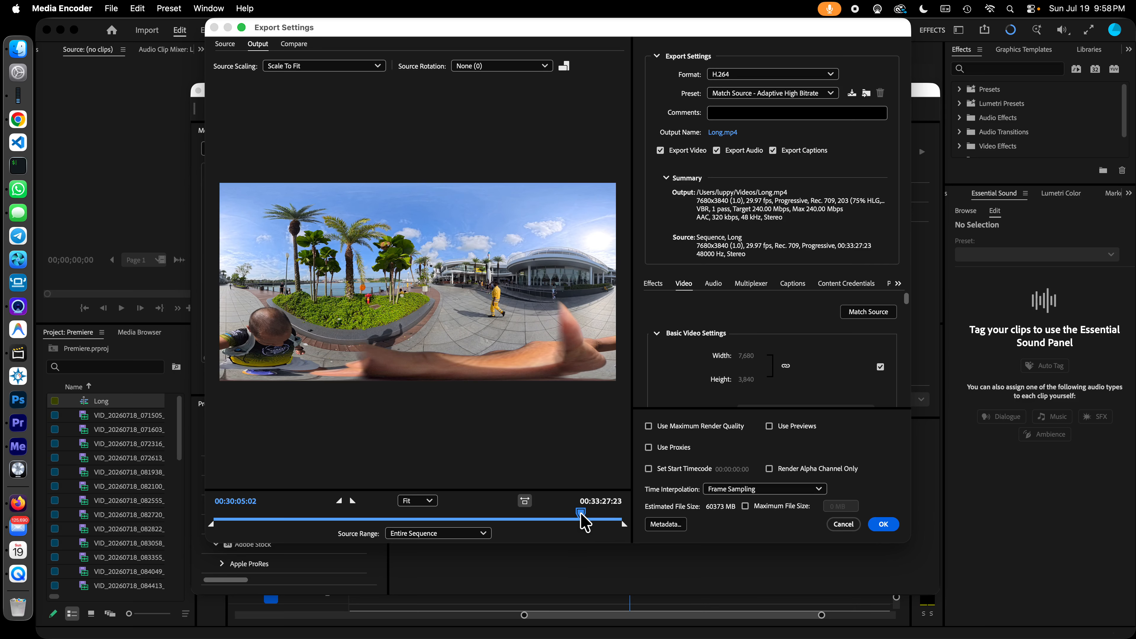
{"action": "left_click_drag", "start_coordinate": [581, 515], "coordinate": [600, 516]}
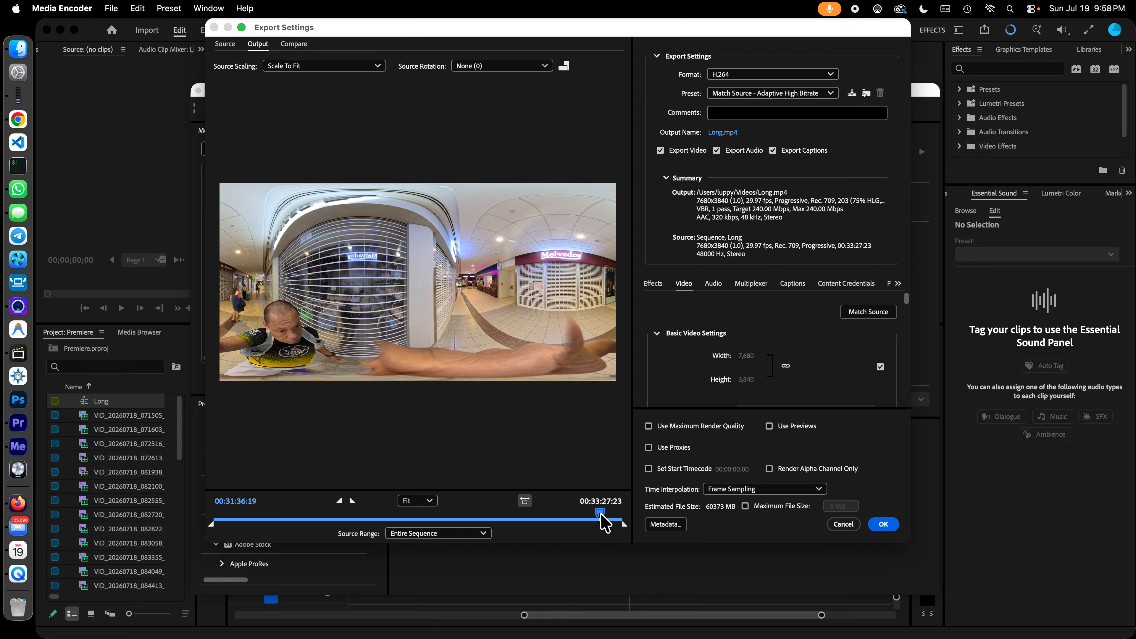
{"action": "left_click_drag", "start_coordinate": [605, 521], "coordinate": [459, 515]}
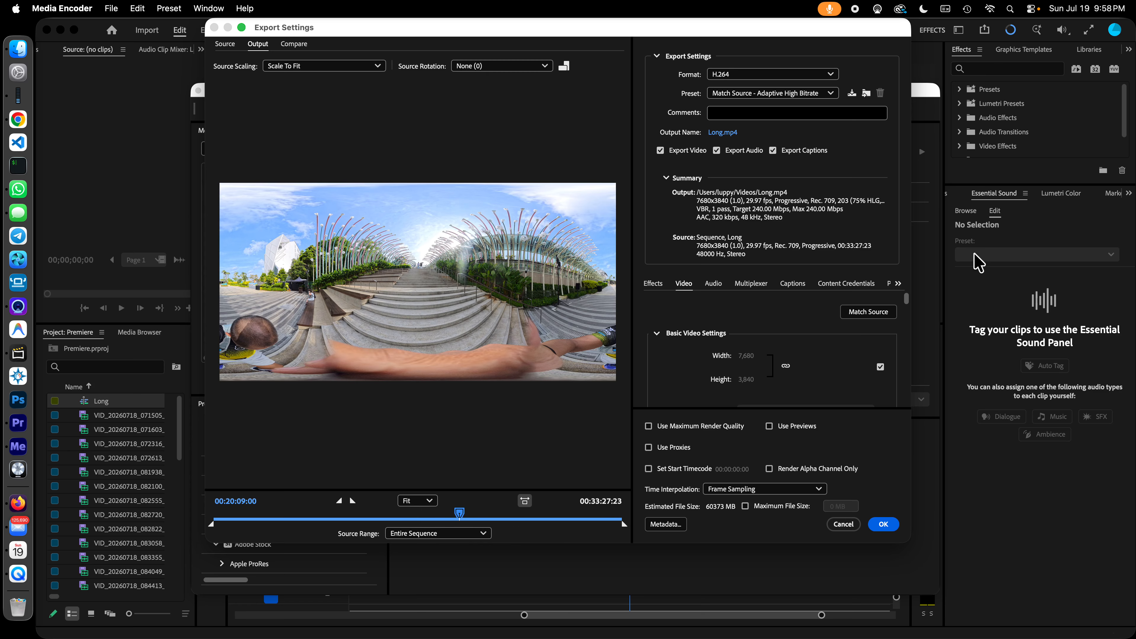
- Check the VR Video options in the video export settings, and close the settings without applying changes
{"action": "left_click_drag", "start_coordinate": [906, 299], "coordinate": [920, 399]}
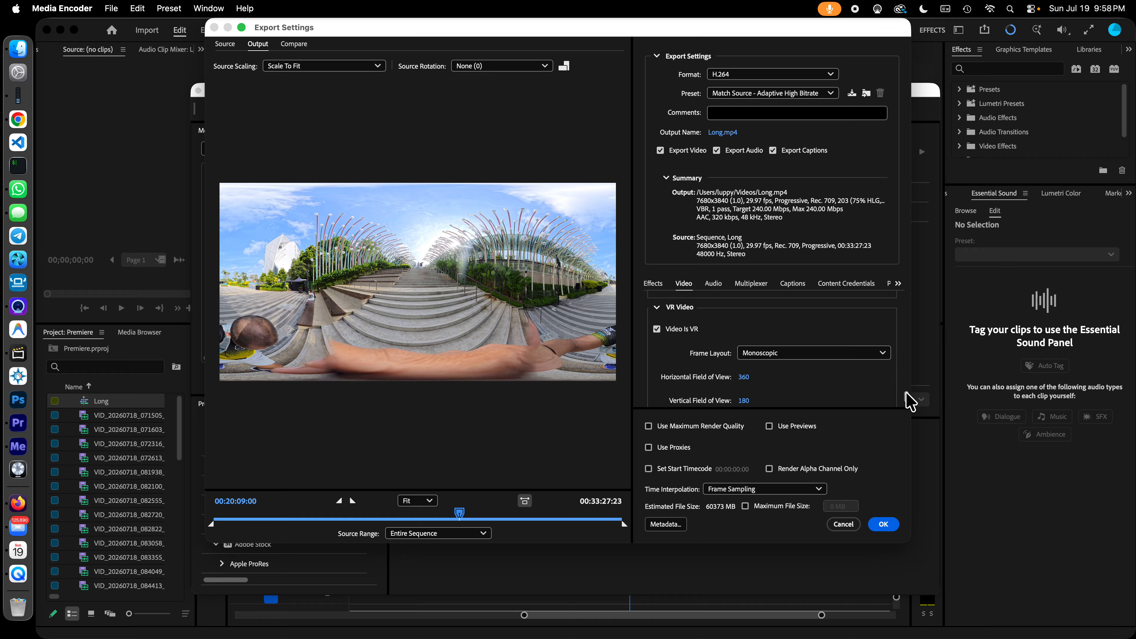
{"action": "left_click_drag", "start_coordinate": [906, 393], "coordinate": [908, 398]}
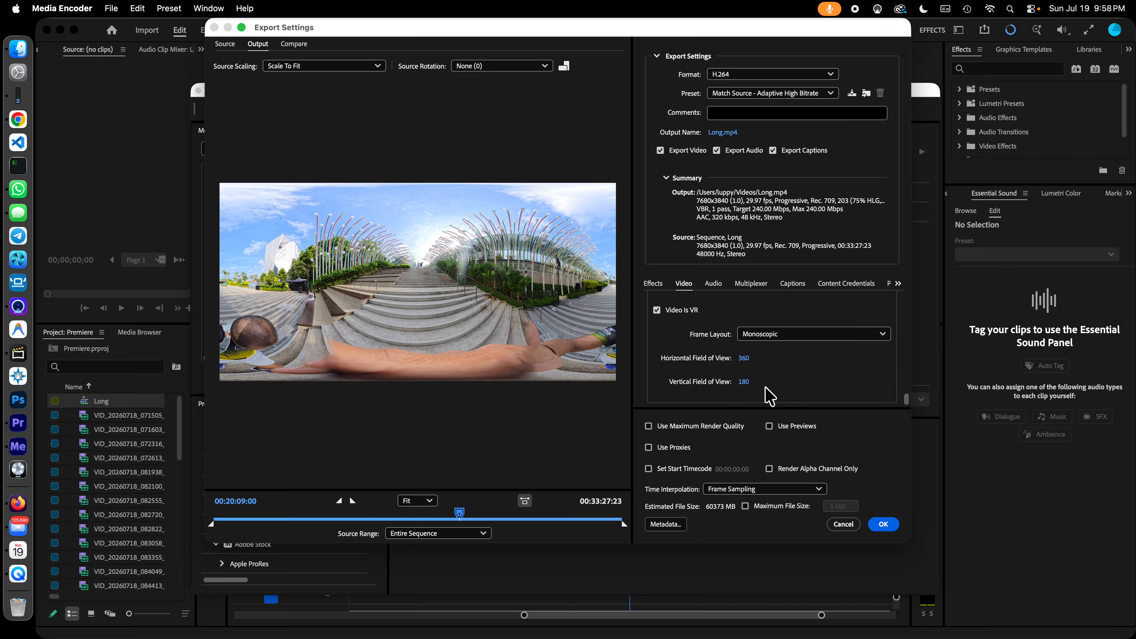
{"action": "left_click", "coordinate": [849, 526]}
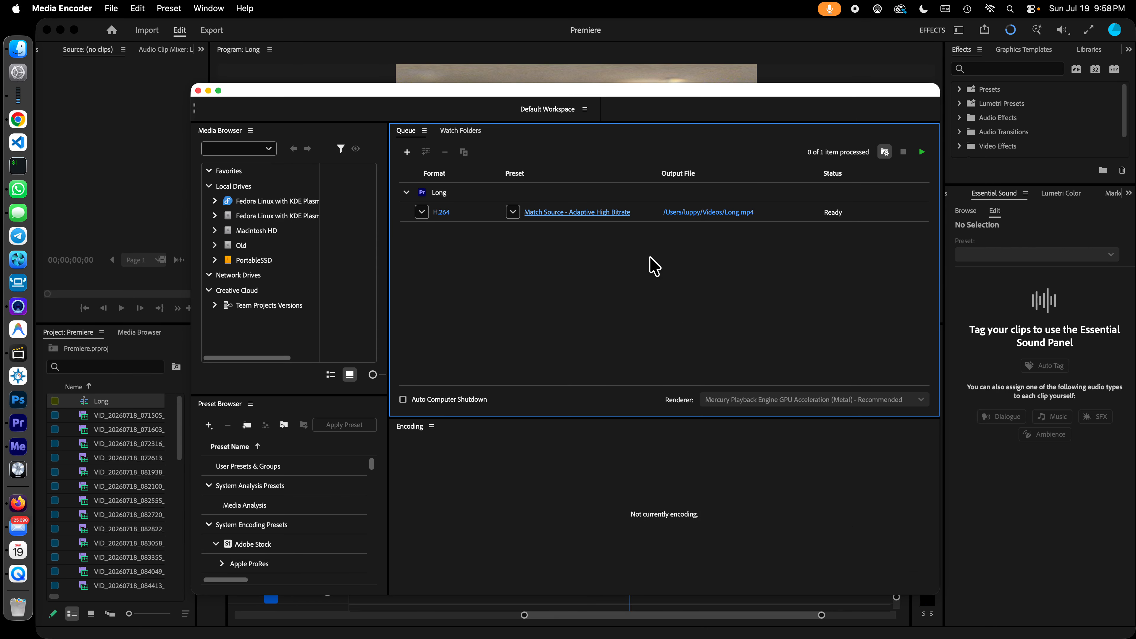
- Start encoding the queued Long item to Long.mp4 with the H.264 Match Source - Adaptive High Bitrate preset
{"action": "left_click", "coordinate": [921, 153]}
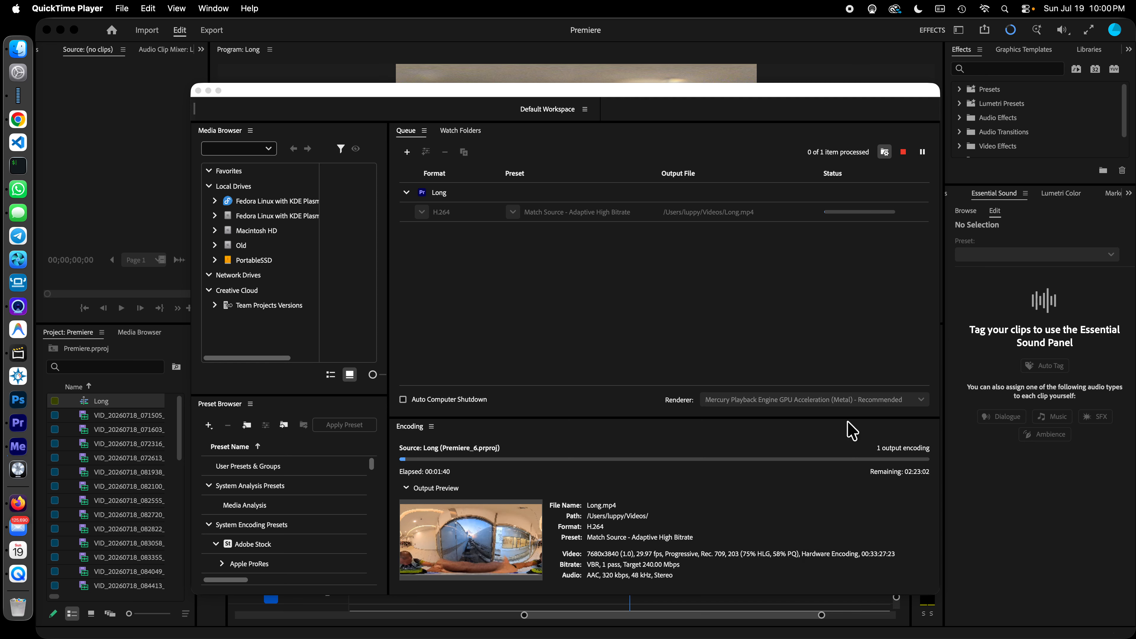
{"action": "left_click", "coordinate": [813, 95]}
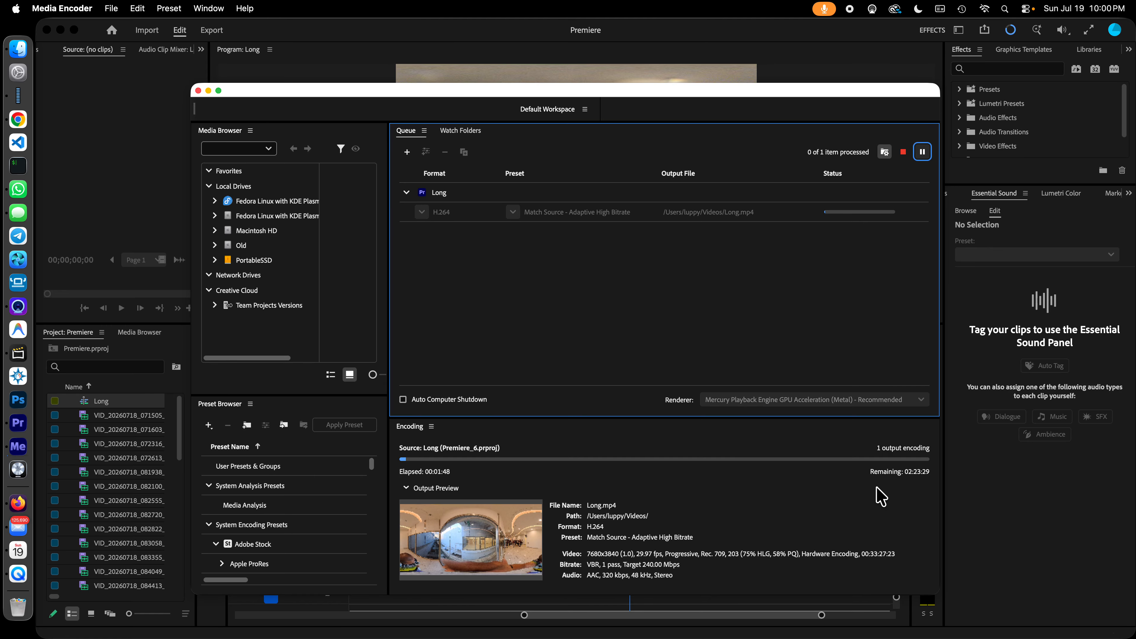
- Switch to Activity Monitor, check the CPU usage of the running processes, and close its window
{"action": "left_click", "coordinate": [21, 98]}
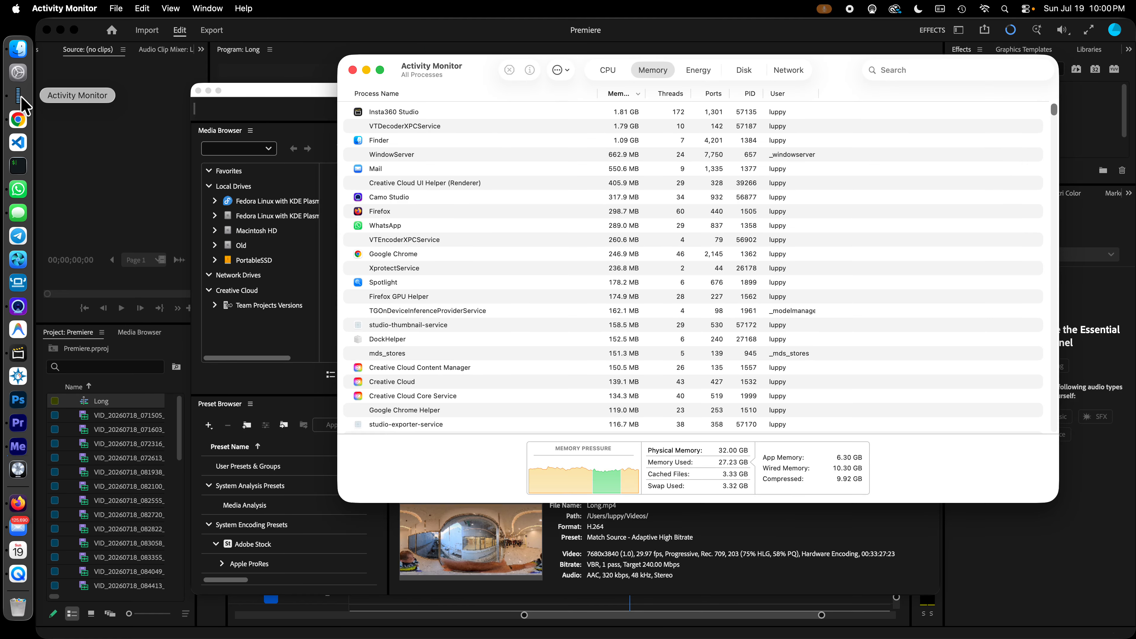
{"action": "left_click", "coordinate": [608, 71]}
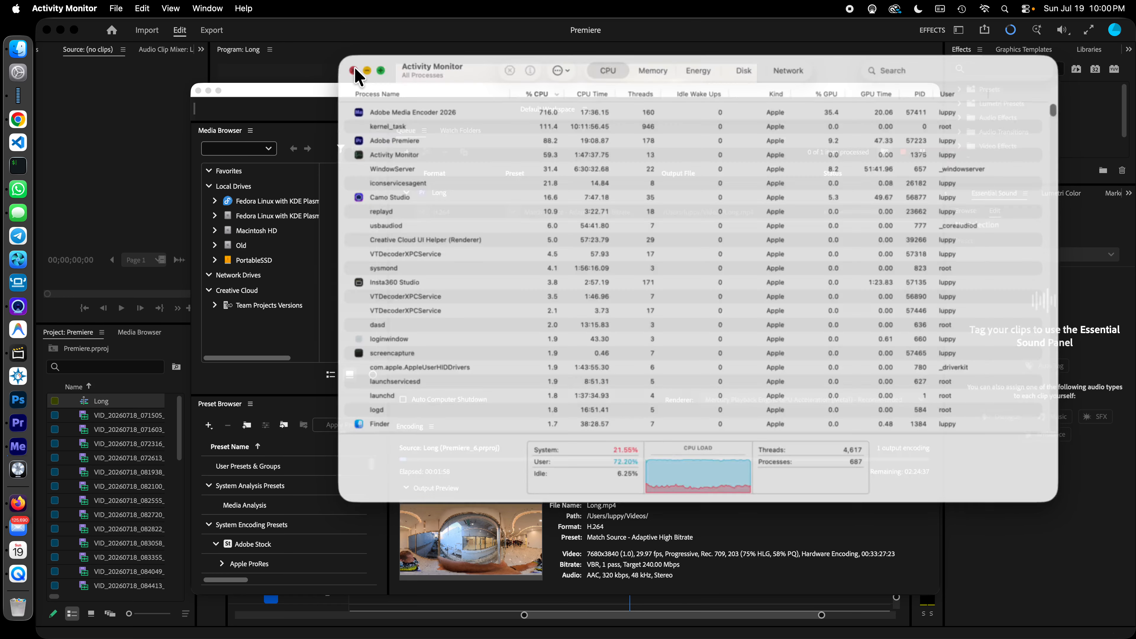
{"action": "left_click", "coordinate": [352, 70]}
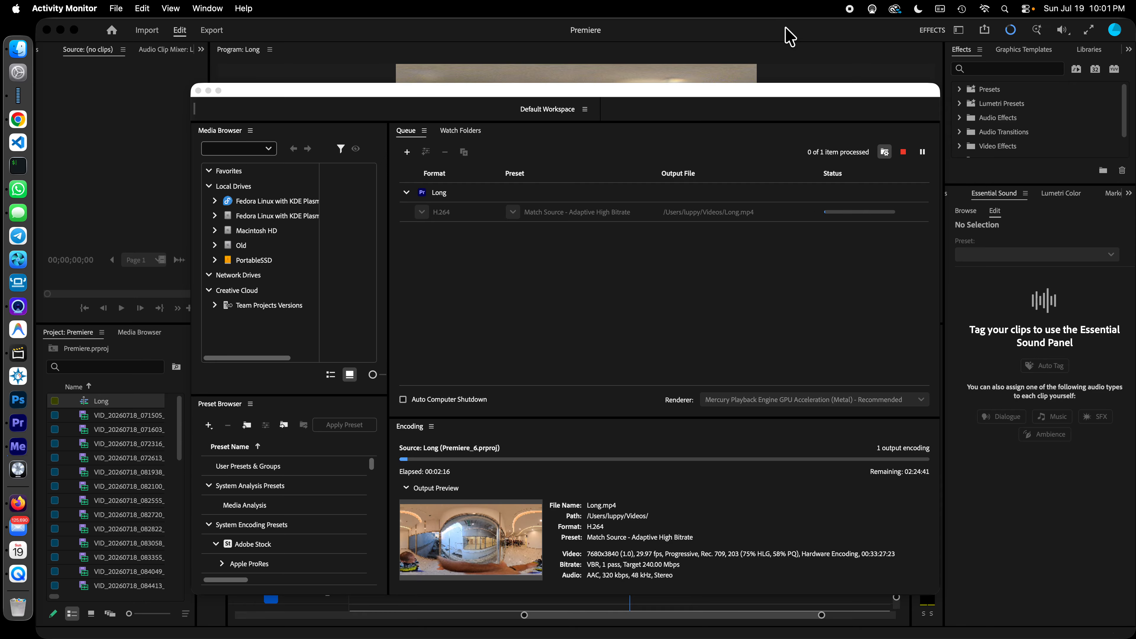
- View the handwritten workflow notes in Camo Studio, dismiss the Export dialog in Insta360 Studio without exporting, and return to the notes
{"action": "left_click", "coordinate": [6, 310]}
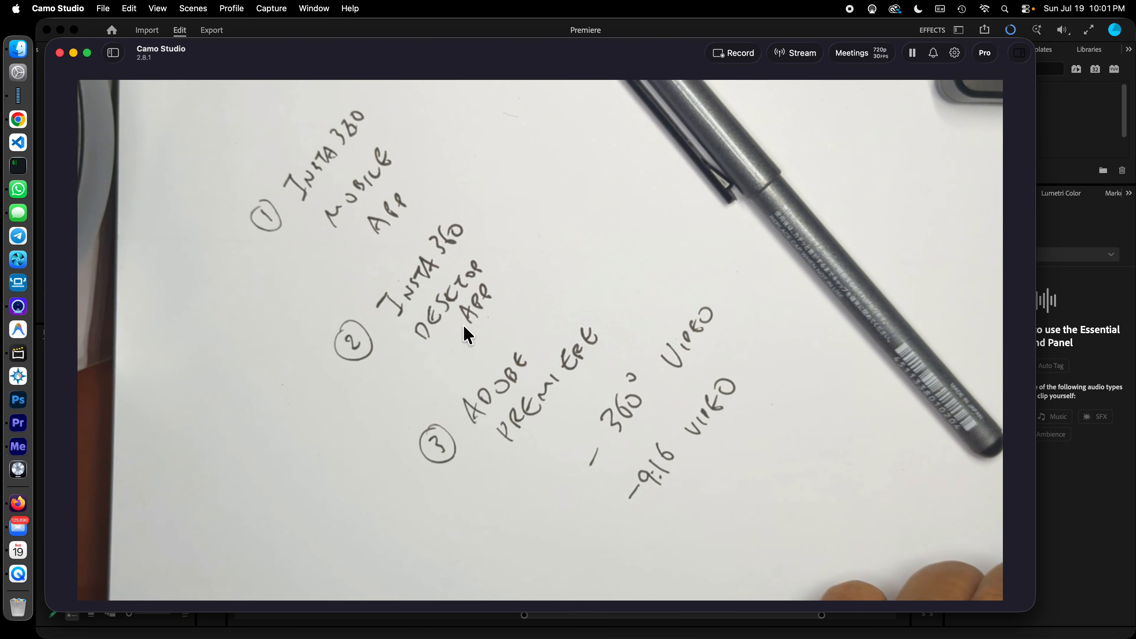
{"action": "left_click", "coordinate": [26, 355]}
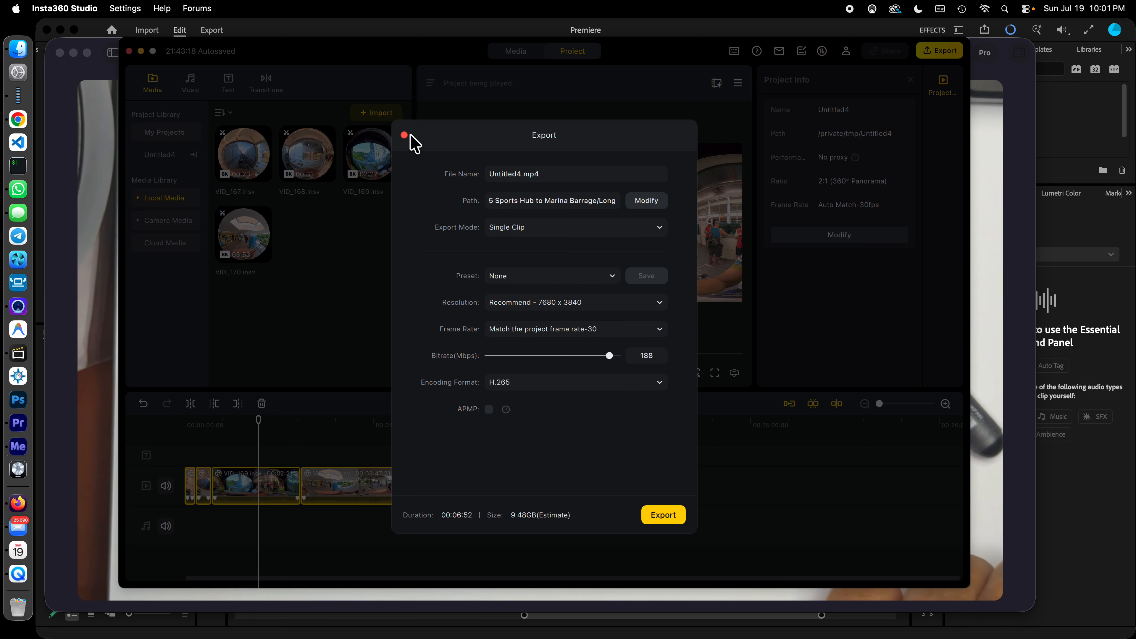
{"action": "left_click", "coordinate": [404, 135]}
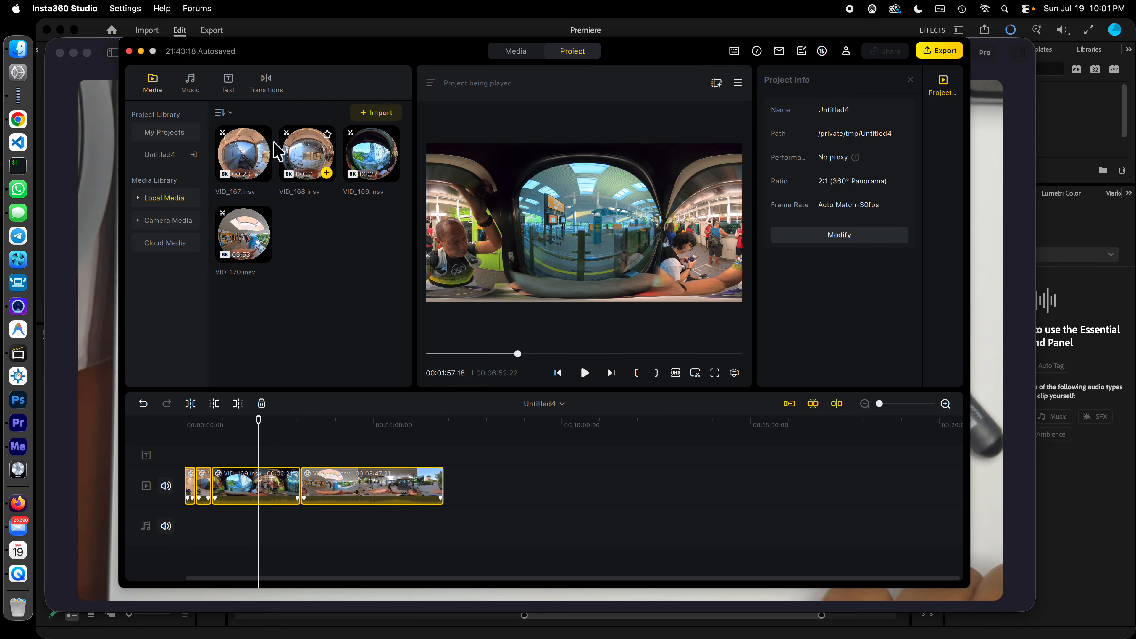
{"action": "left_click", "coordinate": [95, 44]}
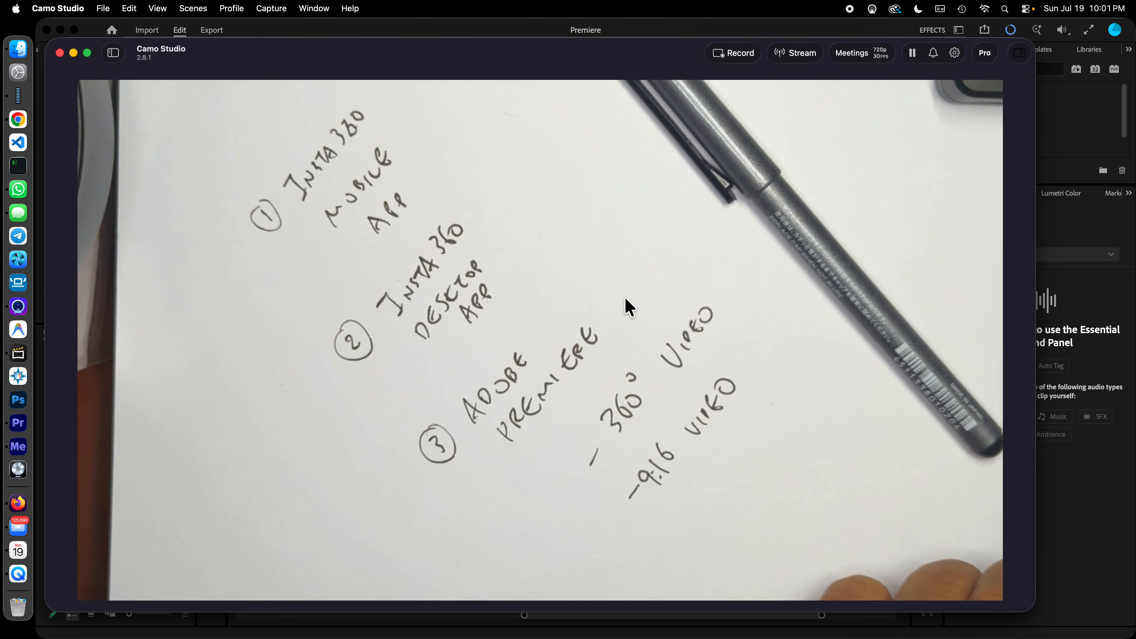